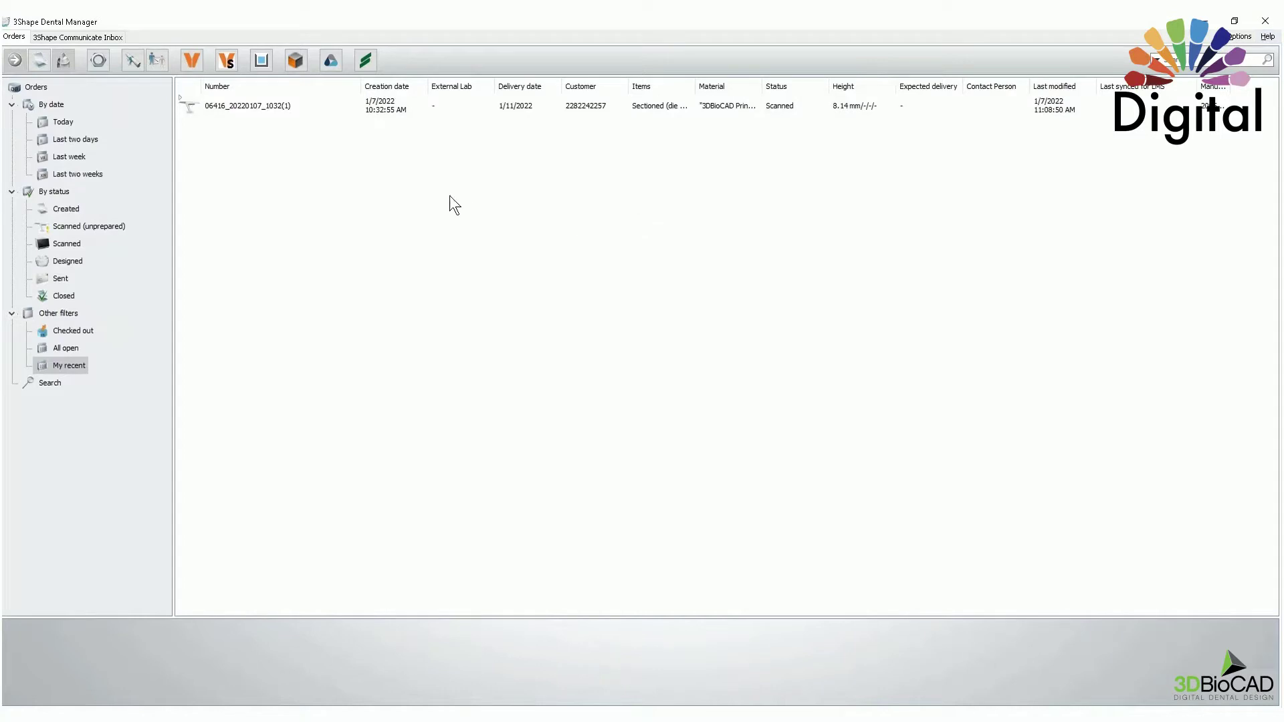
Inspect the scanned order's enlarged 3D preview and start Build Model for that order.
click(275, 109)
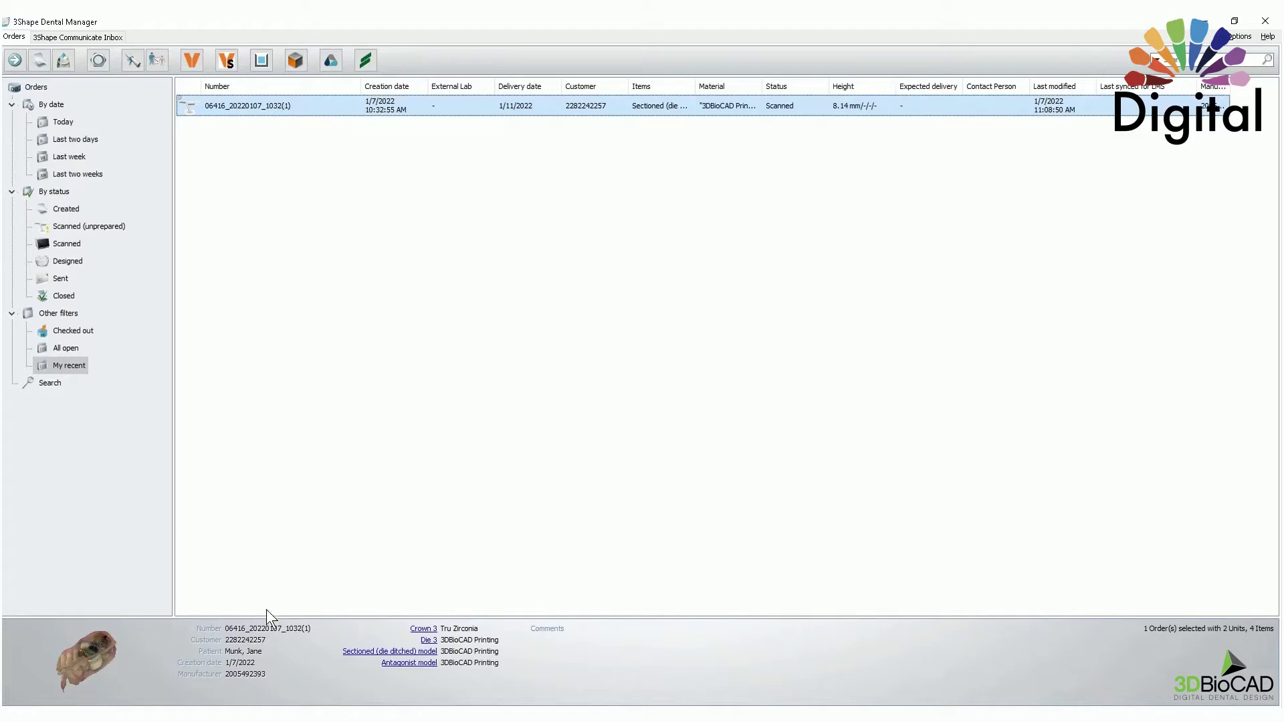
drag(266, 616, 278, 445)
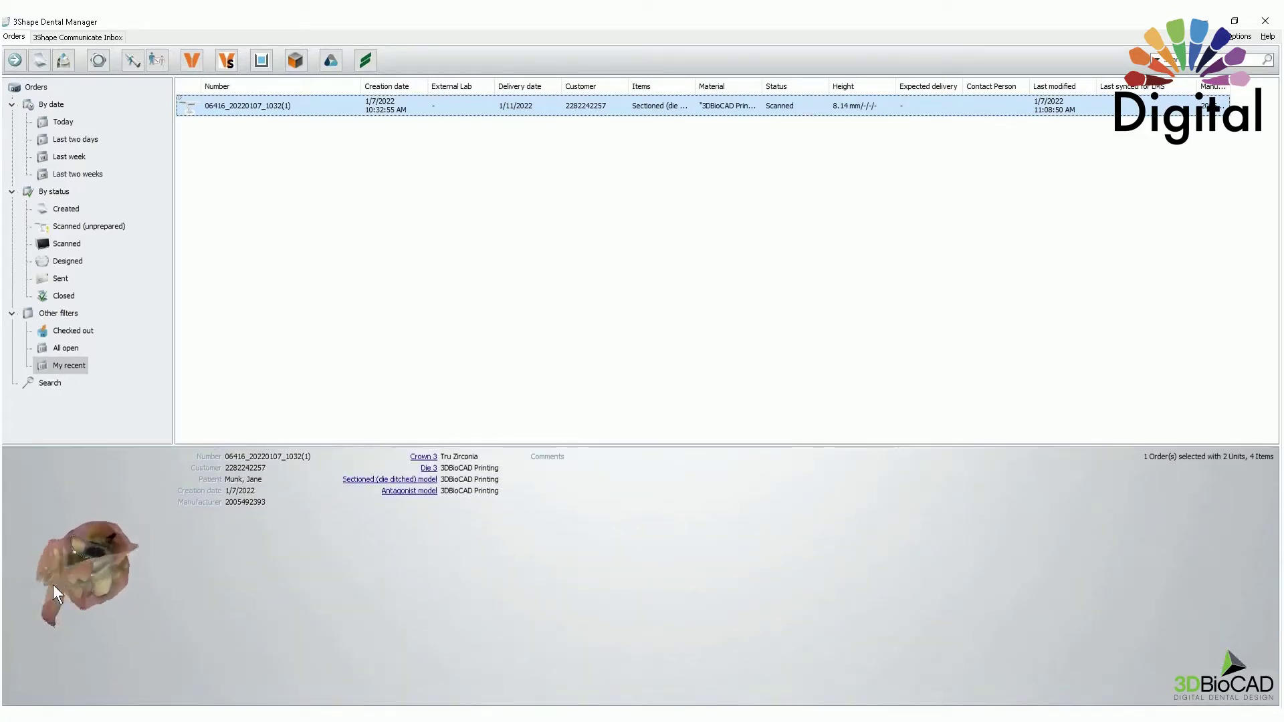
mouse_move(59, 556)
mouse_down()
mouse_move(56, 577)
mouse_move(67, 574)
mouse_up()
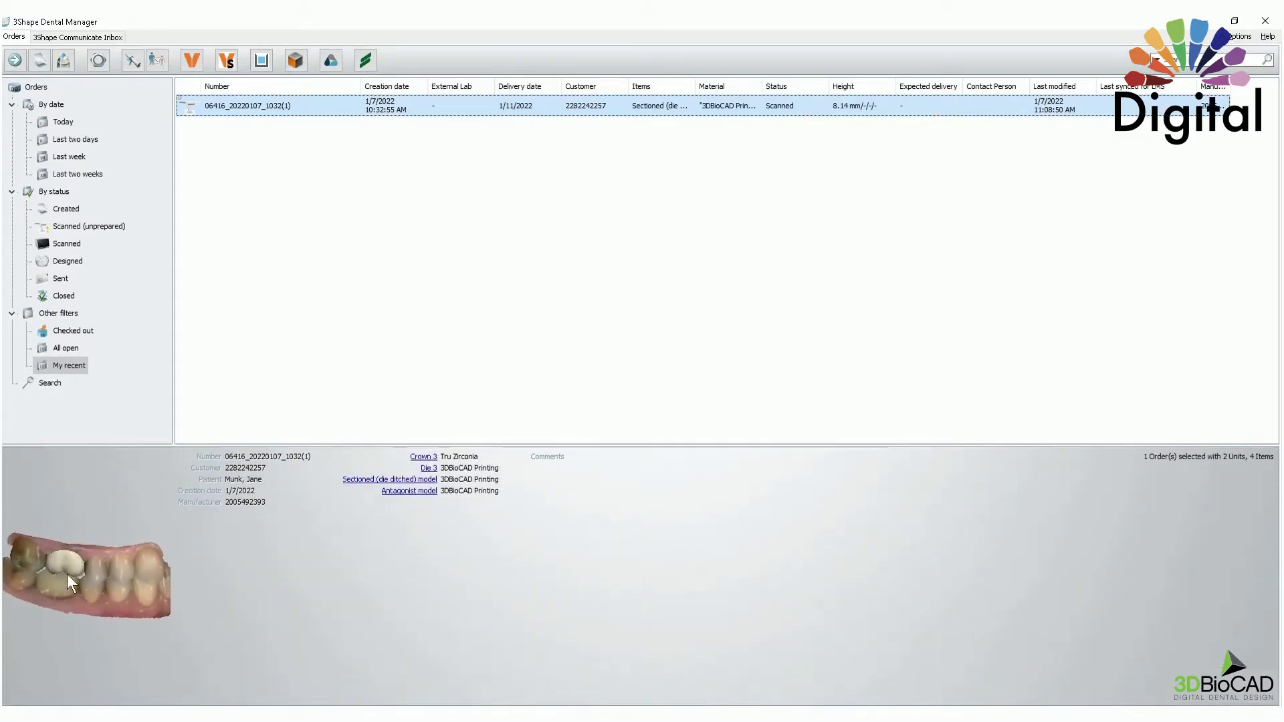
right_click(242, 112)
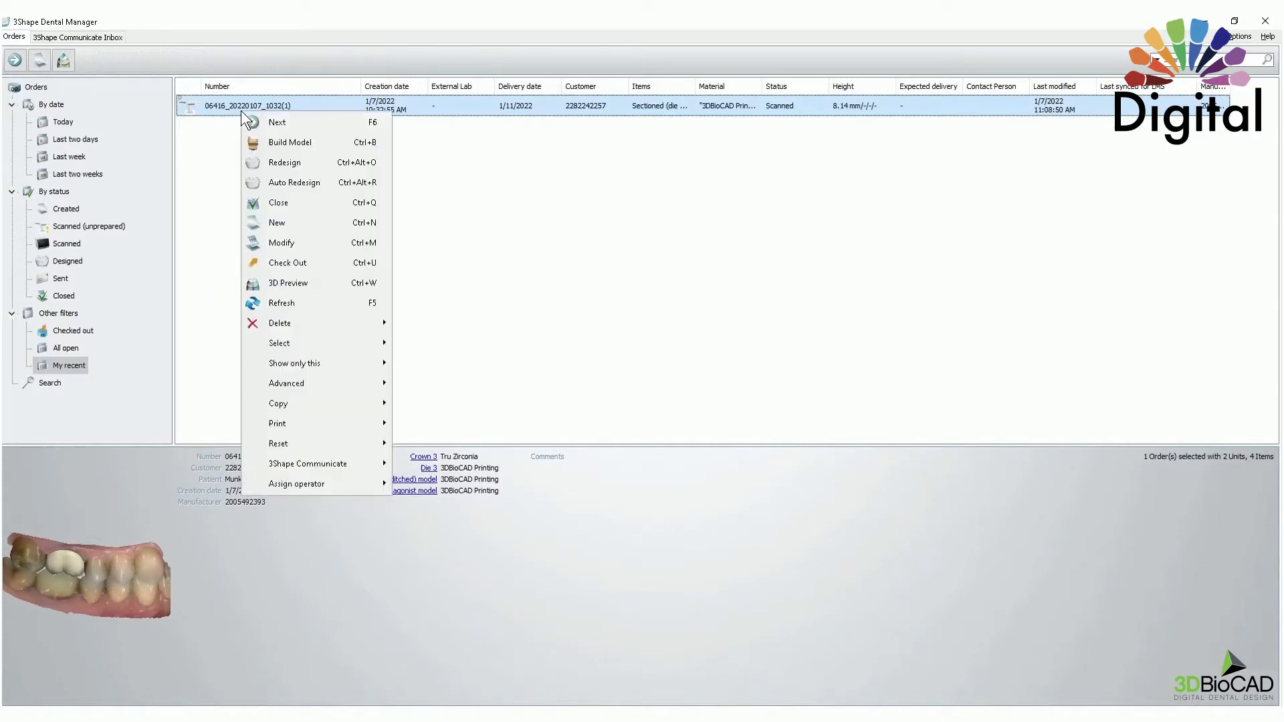
click(267, 141)
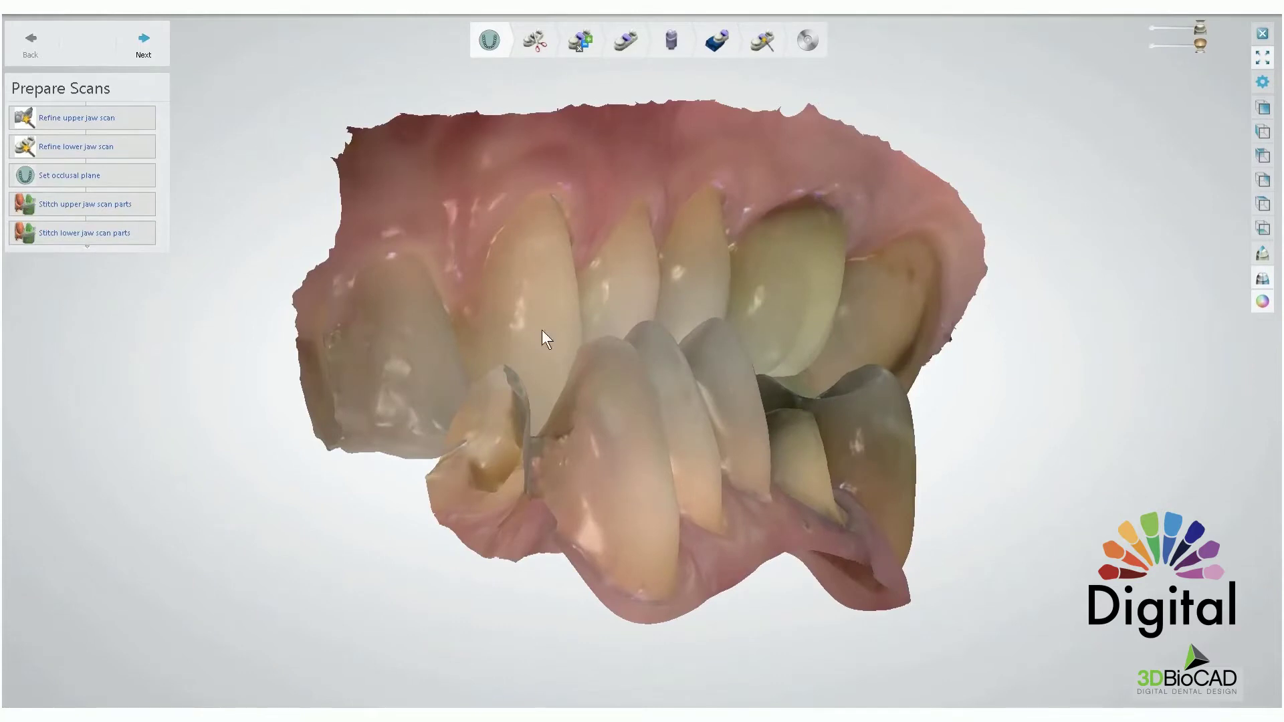
Open the occlusal plane setup and level the plane between the upper and lower teeth in the end-on view.
scroll(599, 339, down, 2)
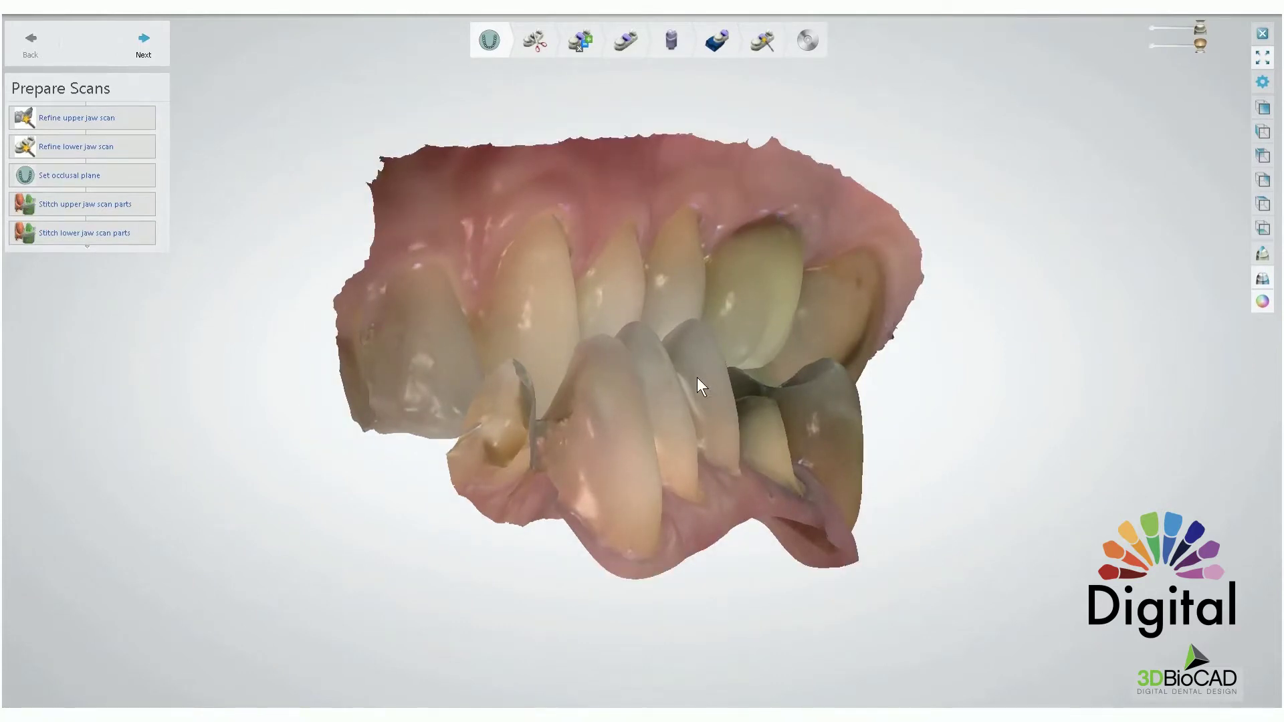
right_drag(717, 378, 644, 379)
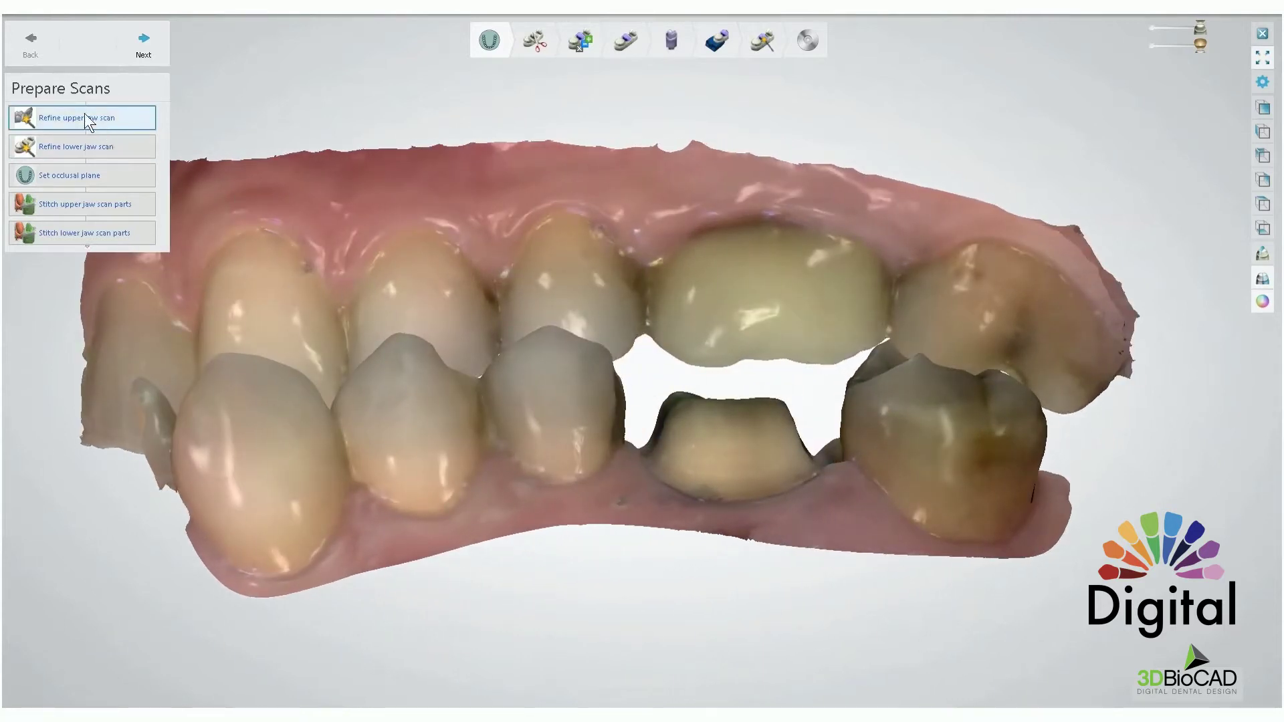
scroll(539, 292, down, 3)
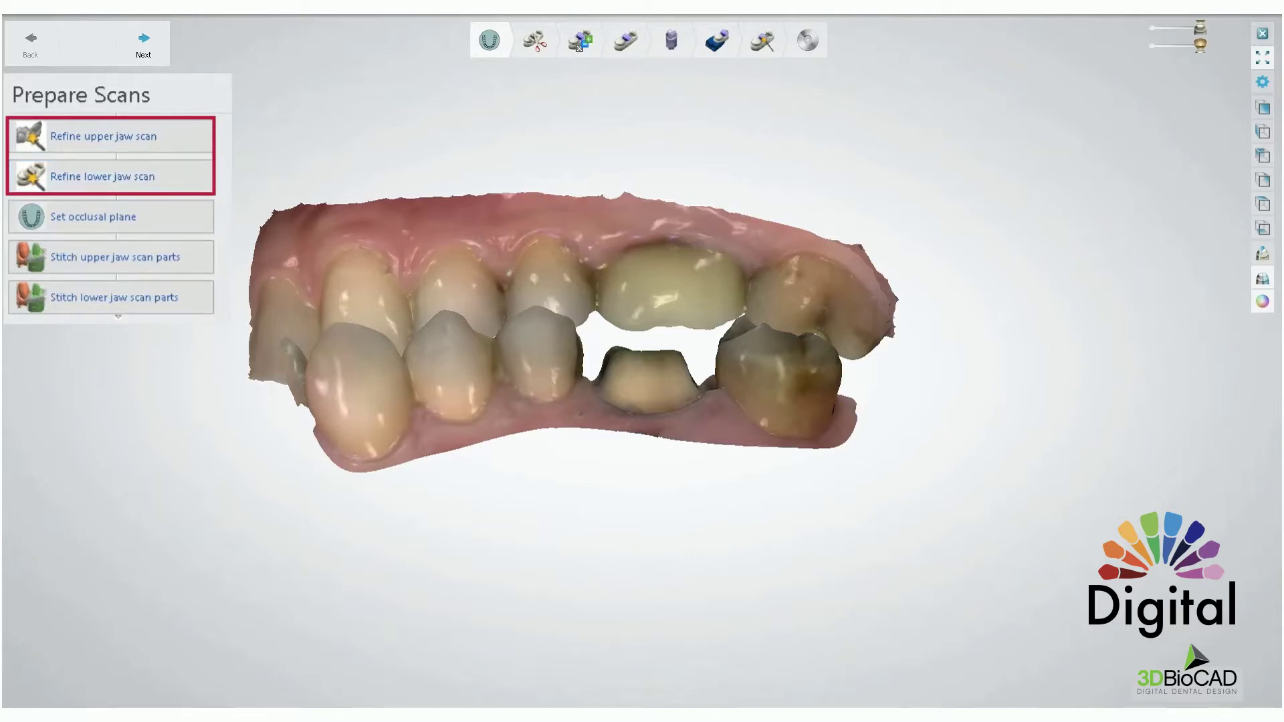
right_drag(529, 373, 532, 417)
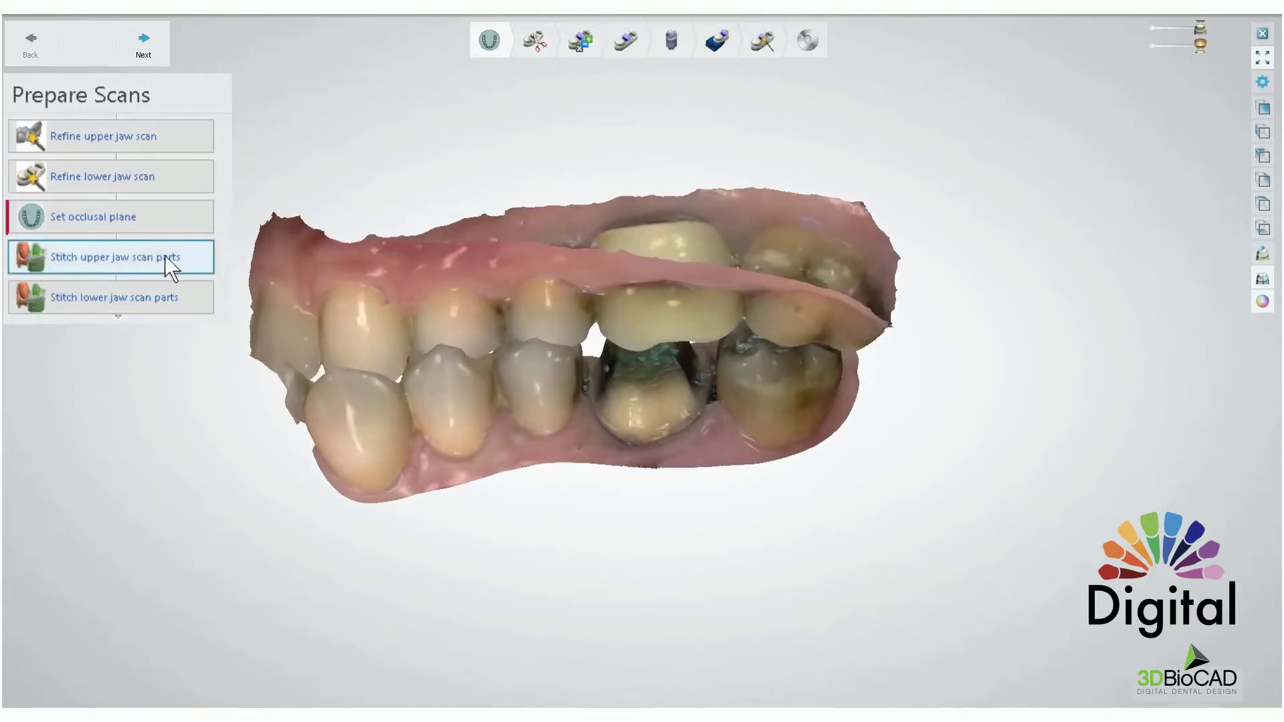
click(107, 223)
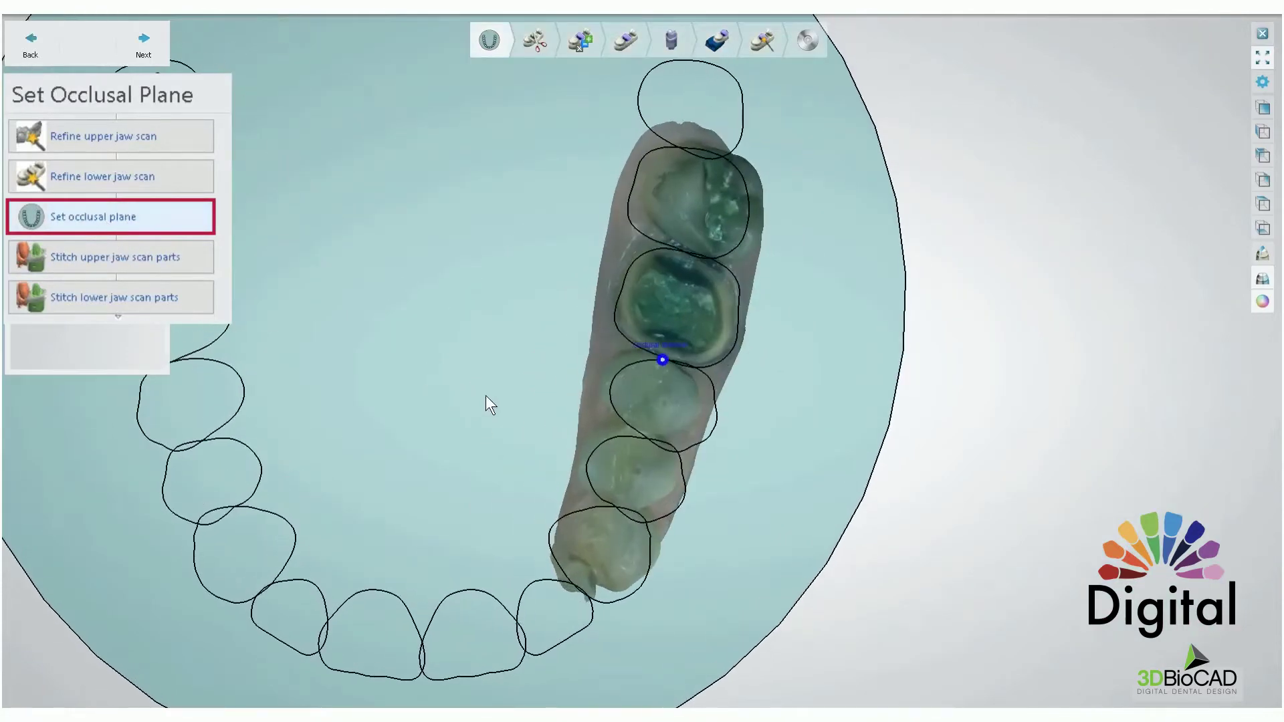
scroll(583, 429, down, 4)
right_drag(695, 469, 564, 652)
right_drag(720, 495, 750, 492)
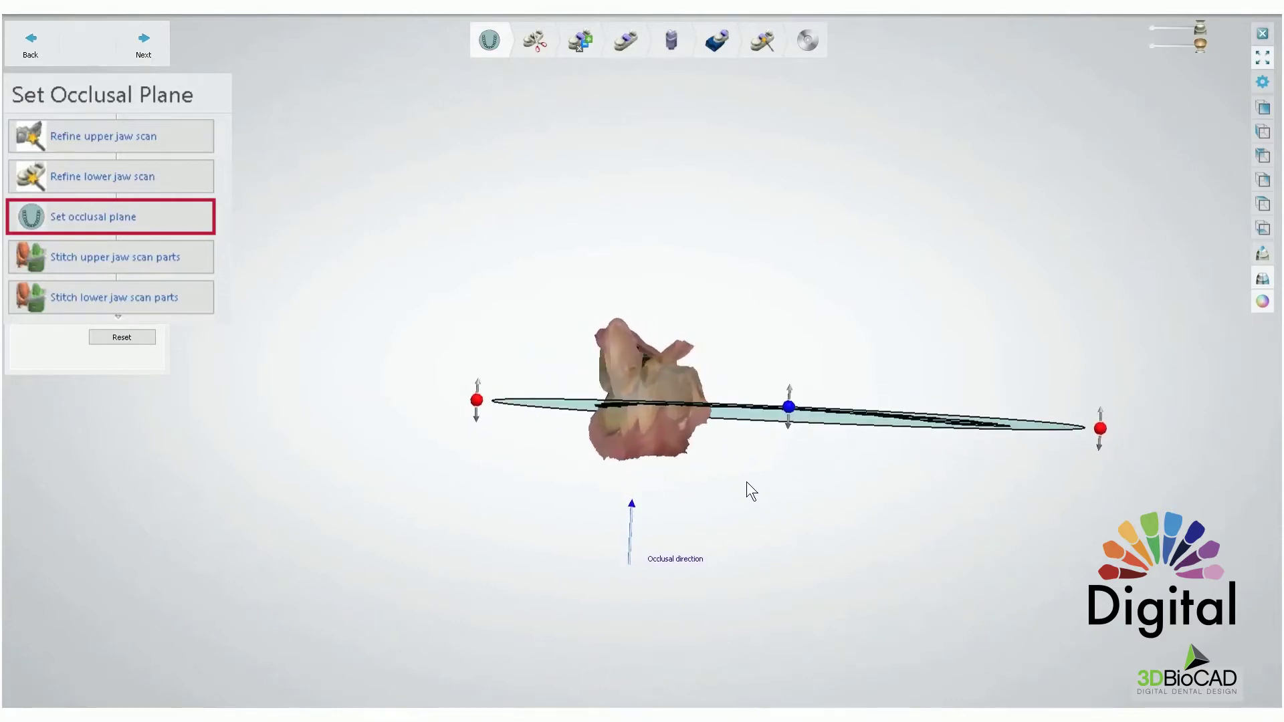
right_drag(1015, 429, 1036, 451)
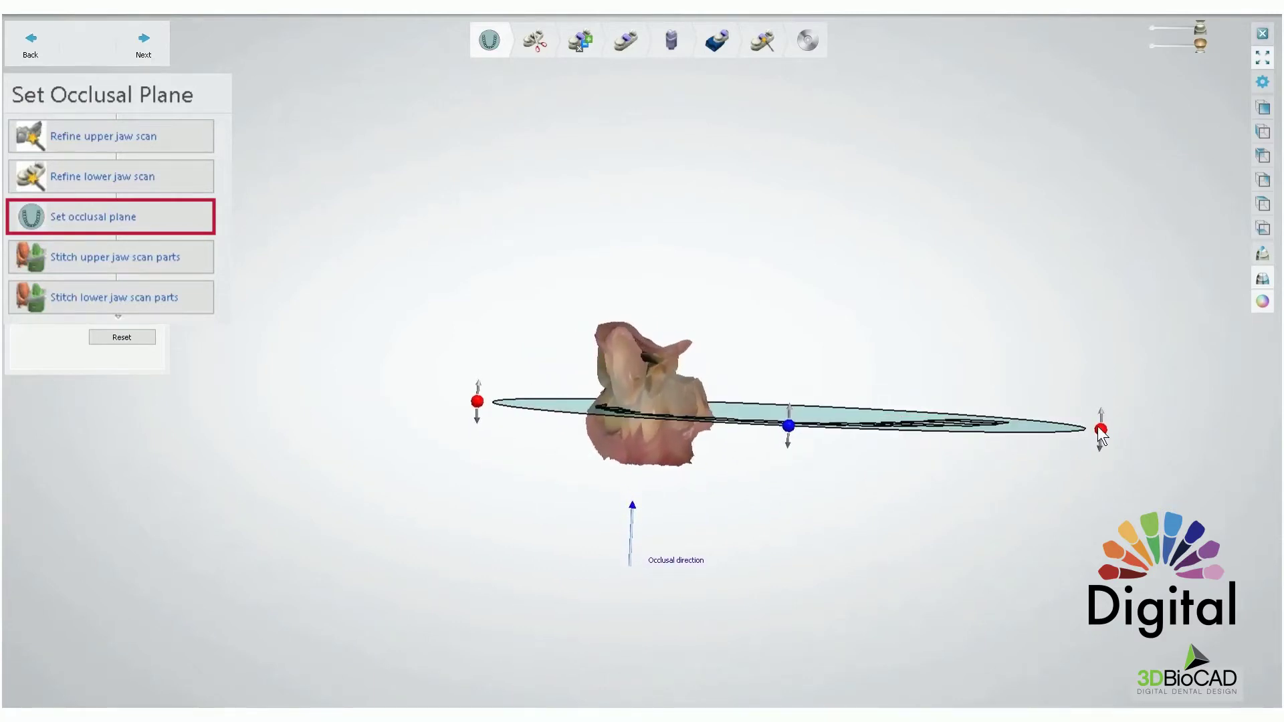
drag(1102, 431, 1101, 422)
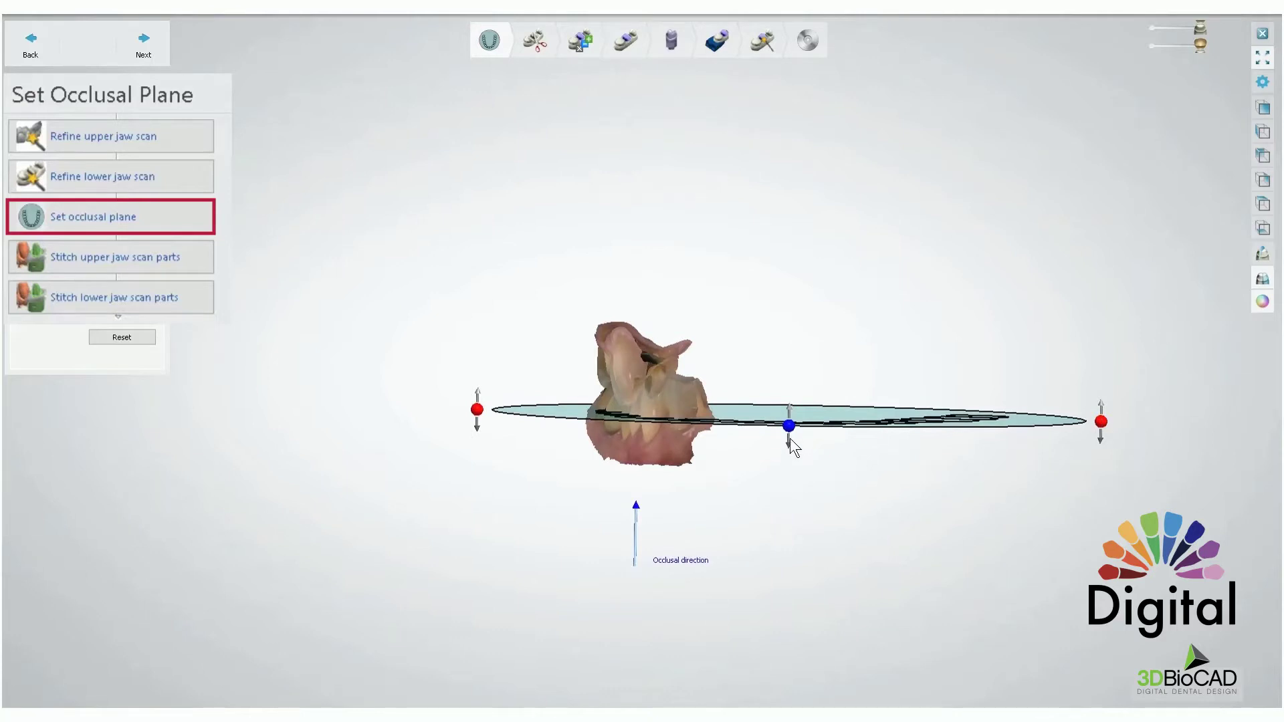
drag(788, 423, 783, 415)
Fine-tune the occlusal plane's tilt and height against the bite in the side view and accept it.
right_drag(784, 415, 697, 454)
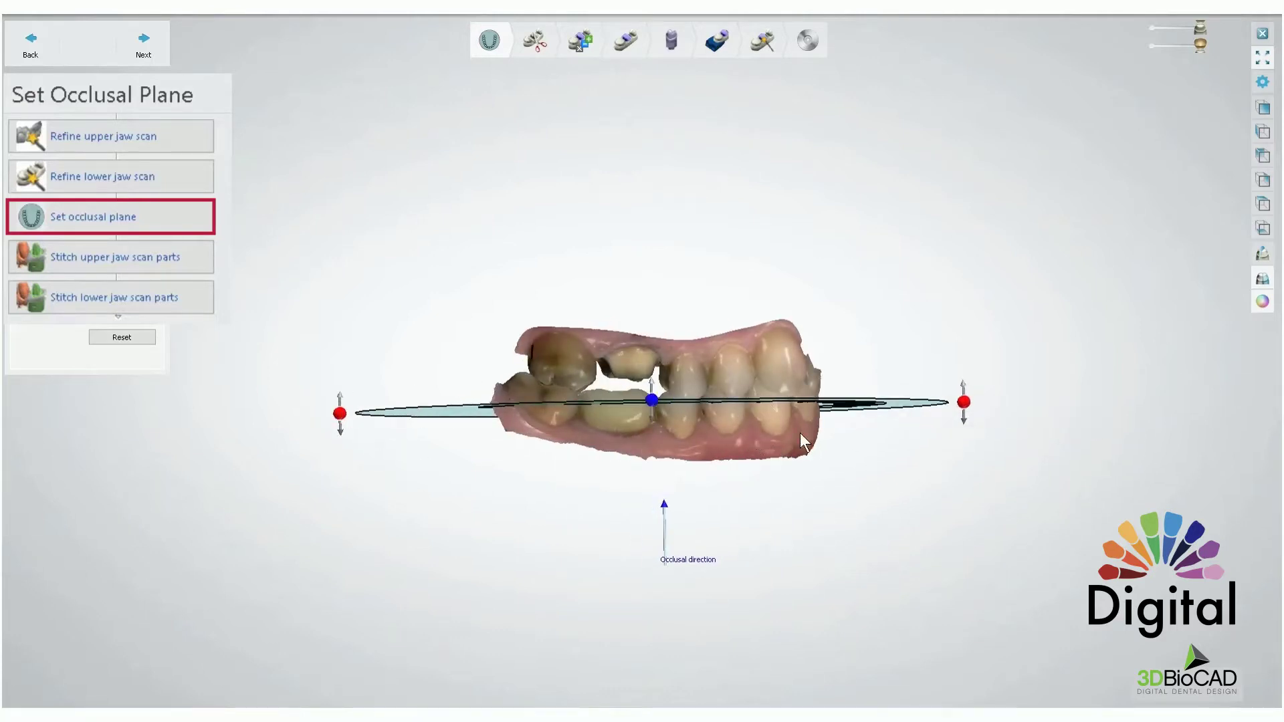
right_drag(960, 403, 958, 408)
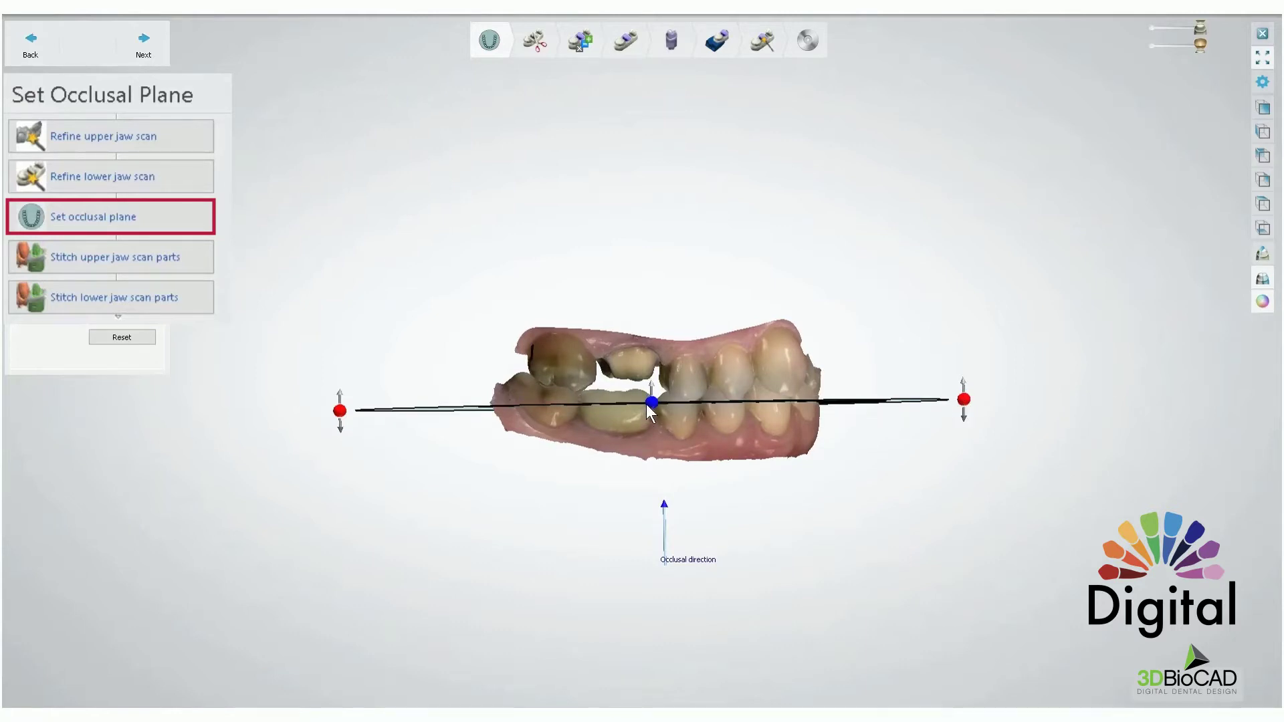
mouse_move(649, 403)
mouse_down()
mouse_move(652, 327)
mouse_move(655, 386)
mouse_up()
right_drag(836, 441, 716, 443)
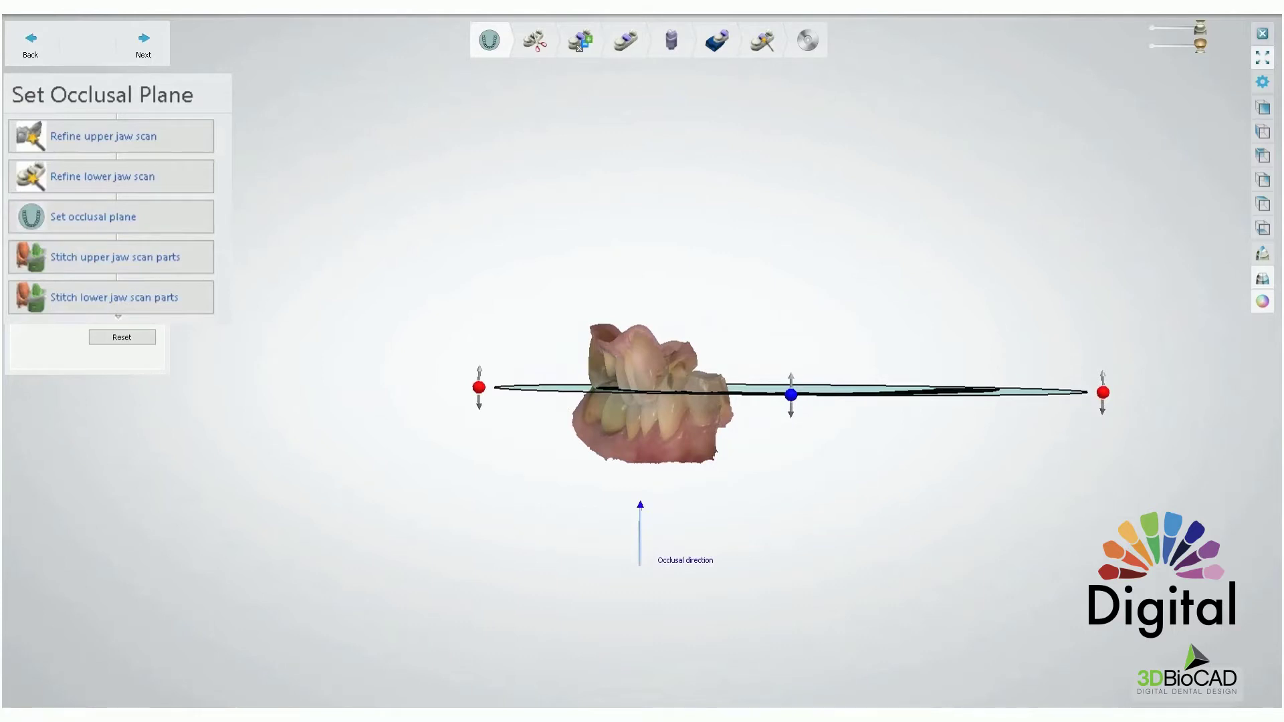
click(149, 57)
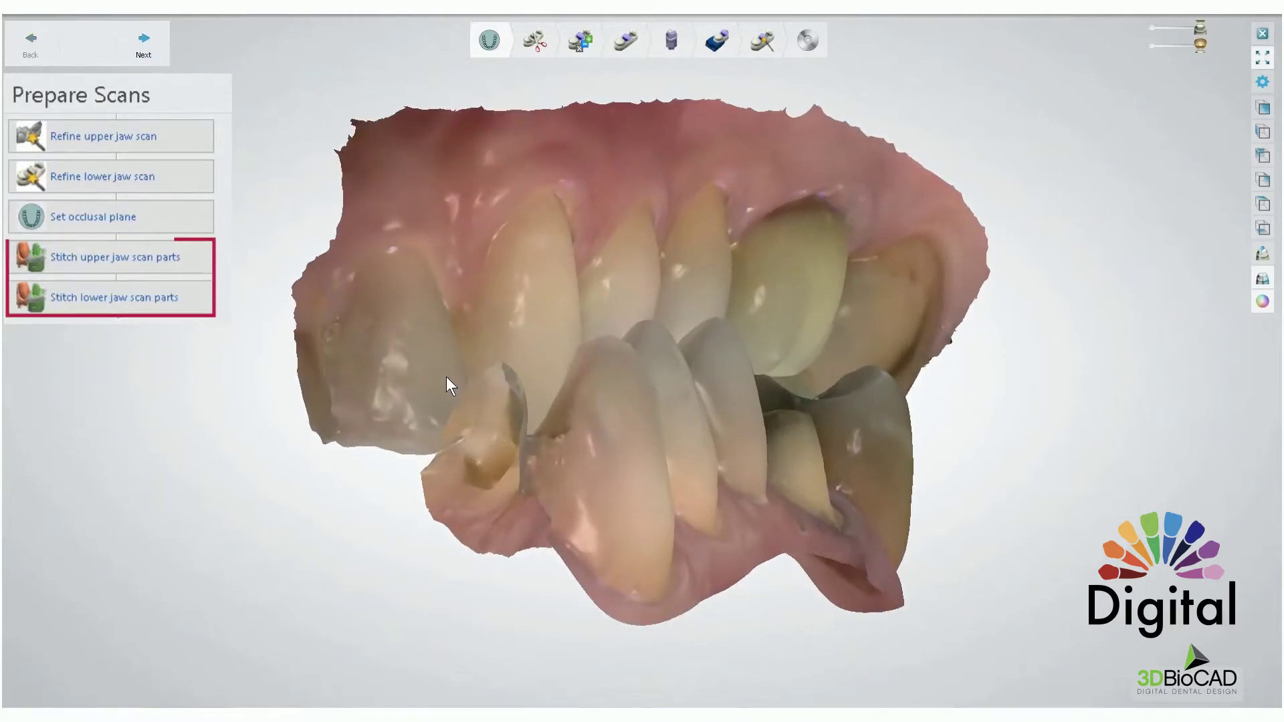
Check the aligned jaw scans from the side and advance to the Adjust Scans stage.
scroll(597, 413, down, 3)
mouse_move(596, 413)
right_down()
mouse_move(628, 408)
mouse_move(588, 410)
right_up()
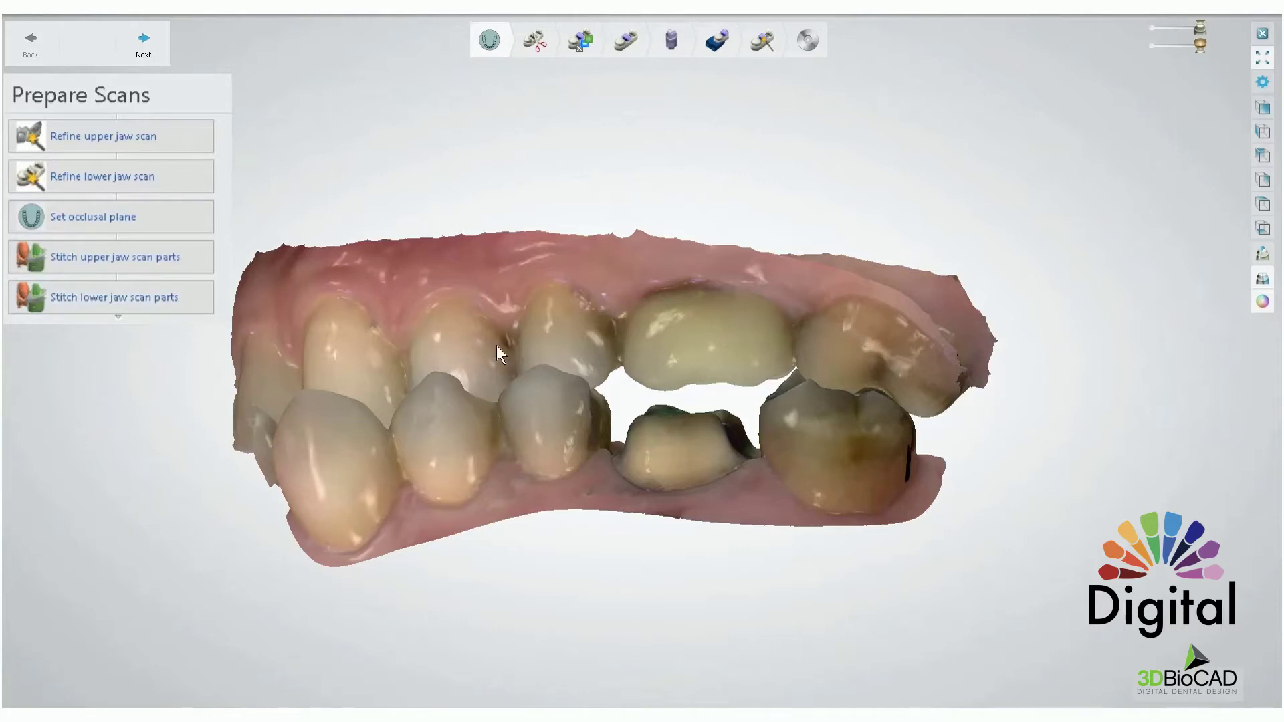
mouse_move(538, 346)
right_down()
mouse_move(546, 395)
mouse_move(547, 347)
right_up()
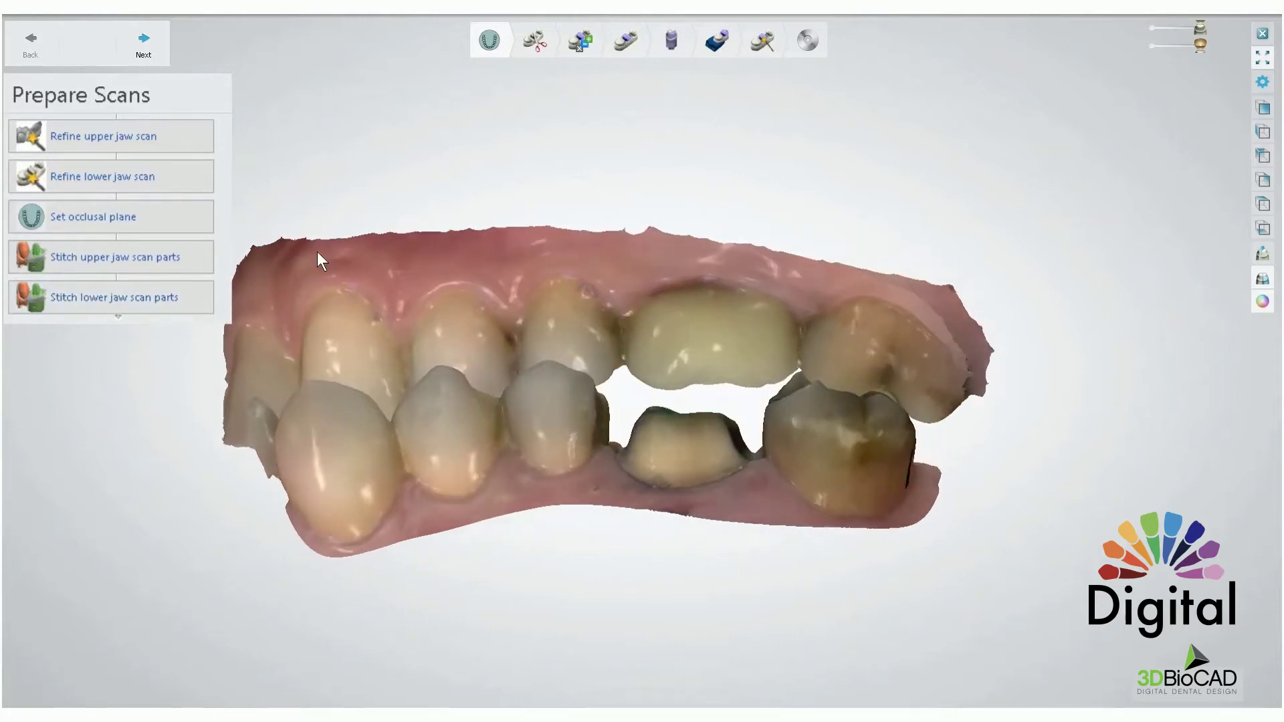
click(147, 44)
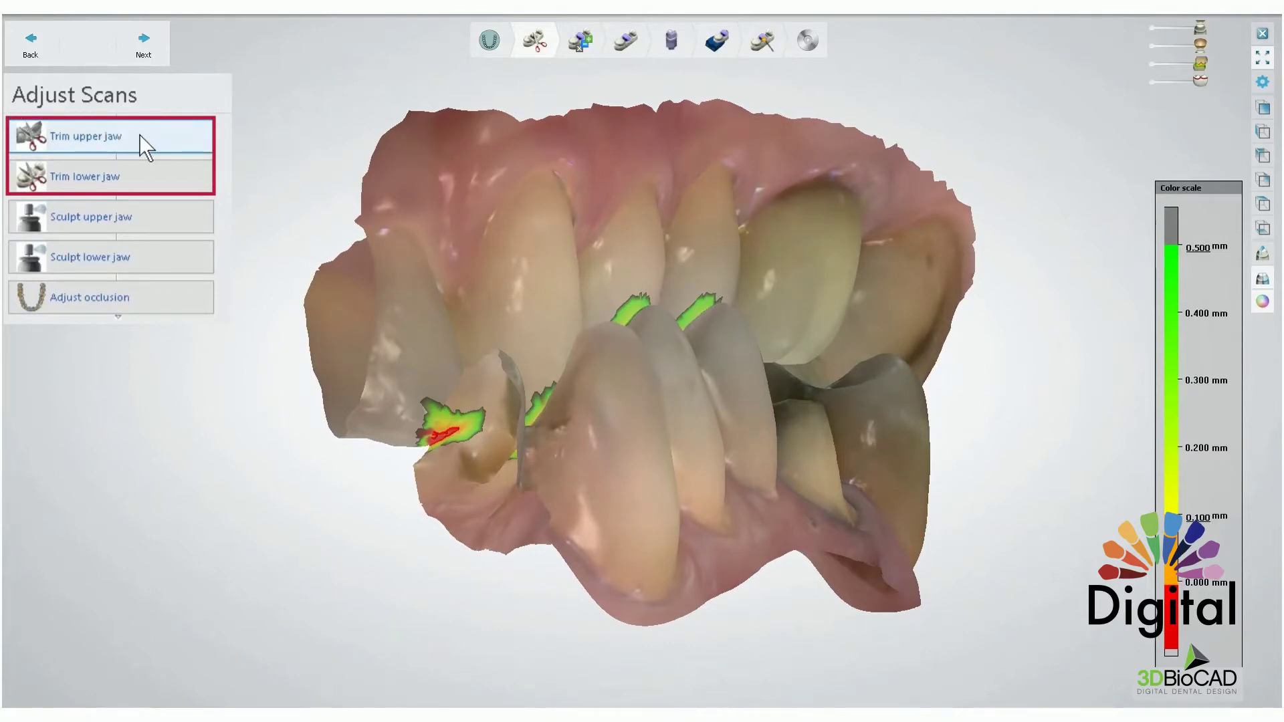
Examine the occlusal contacts on the scans and advance to the Combine with Design stage without trimming or sculpting.
scroll(374, 234, down, 3)
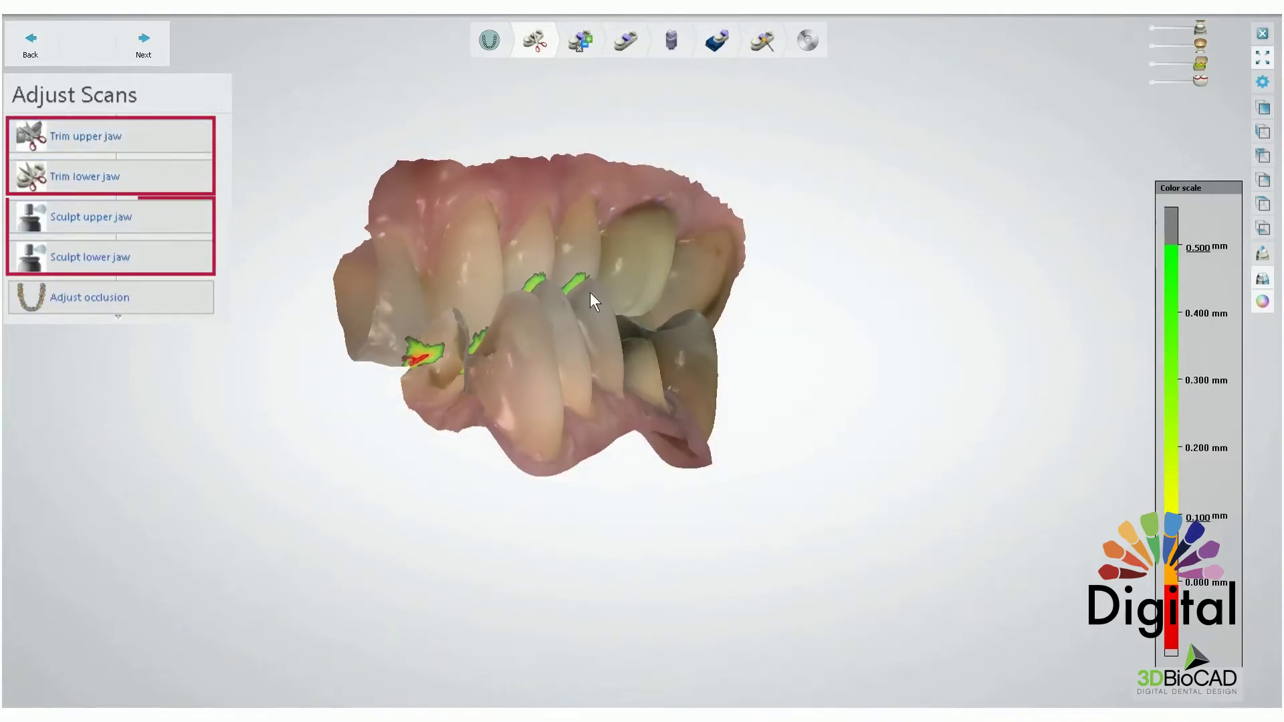
right_drag(658, 291, 575, 290)
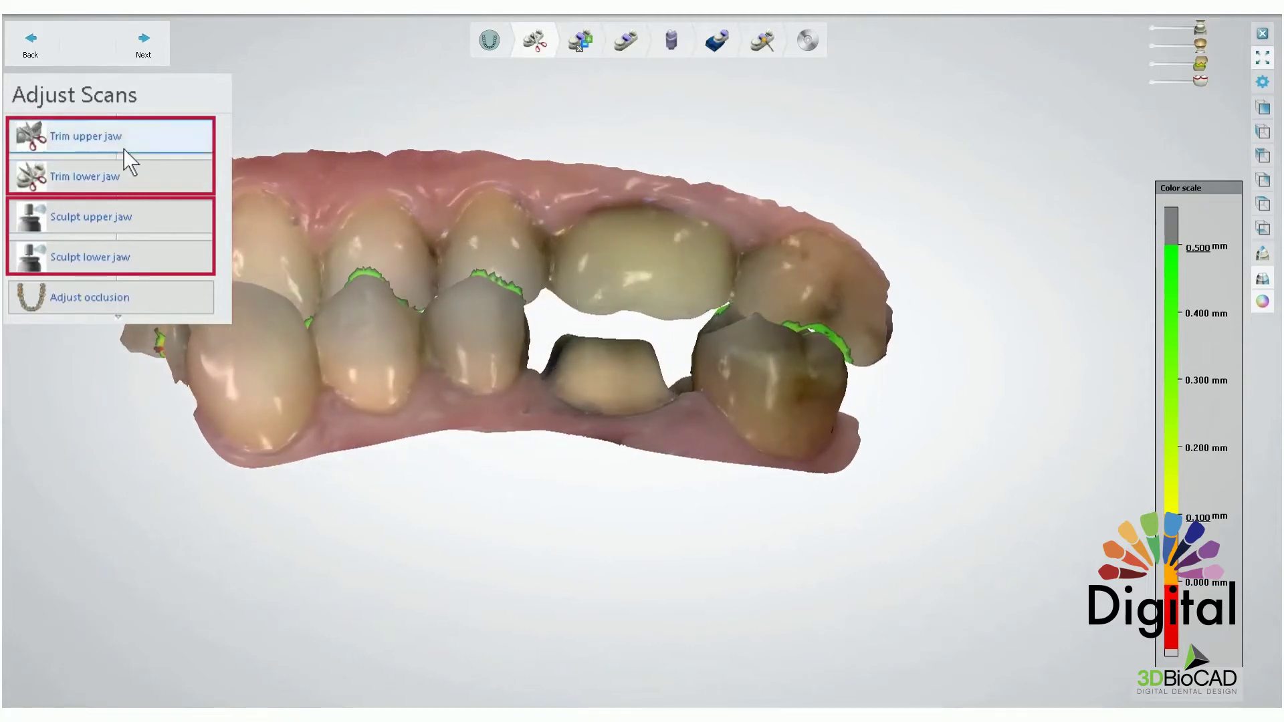
click(114, 176)
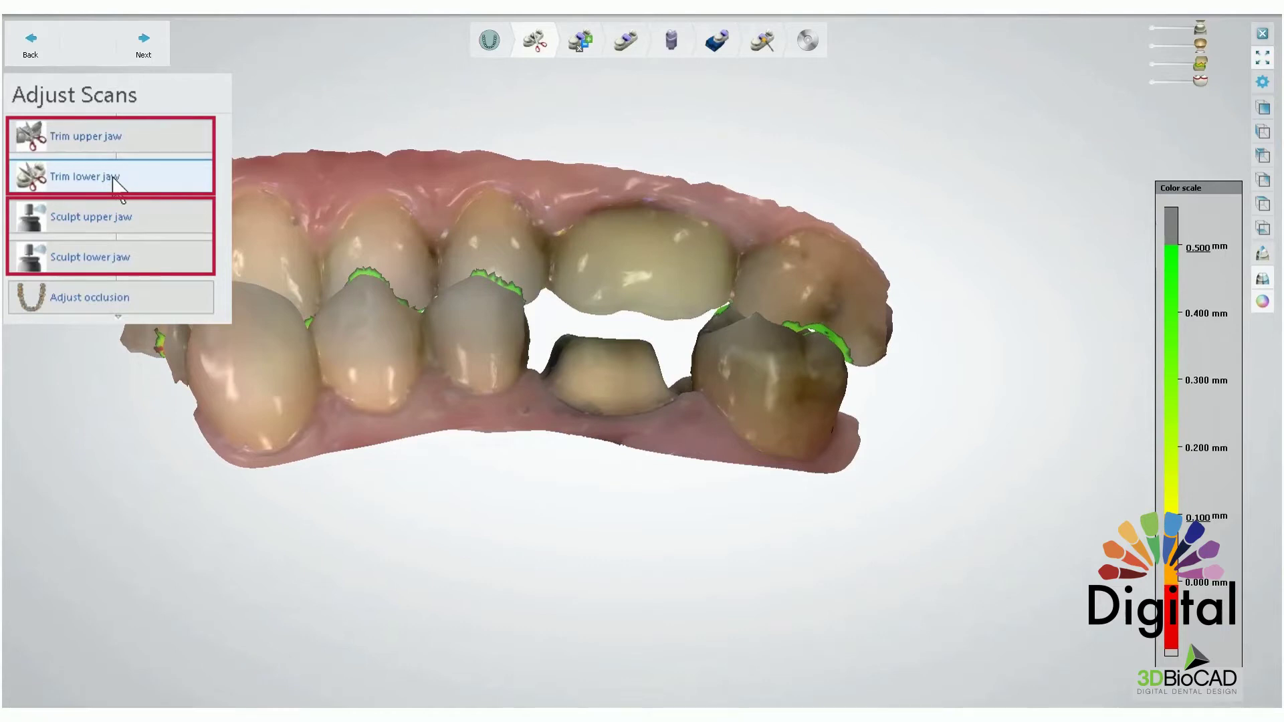
click(125, 223)
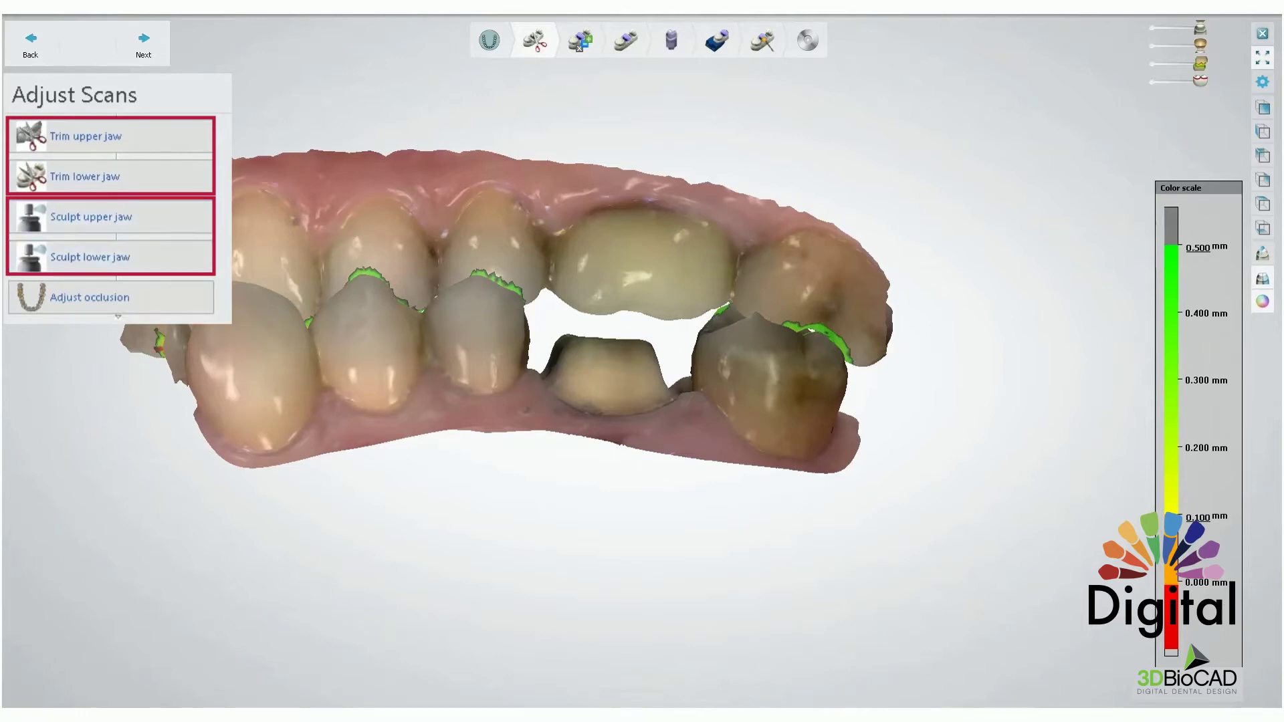
click(160, 50)
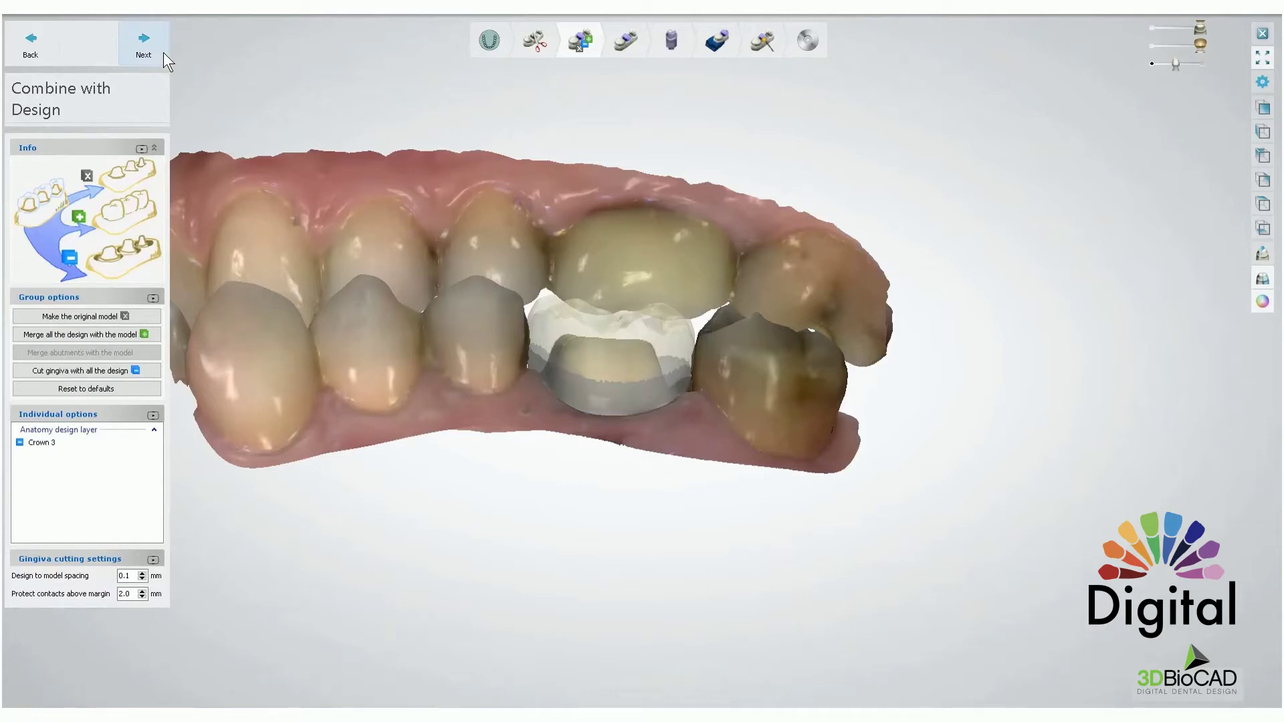
Make the crown design more opaque and set Crown 3 to make the original model.
scroll(361, 227, down, 2)
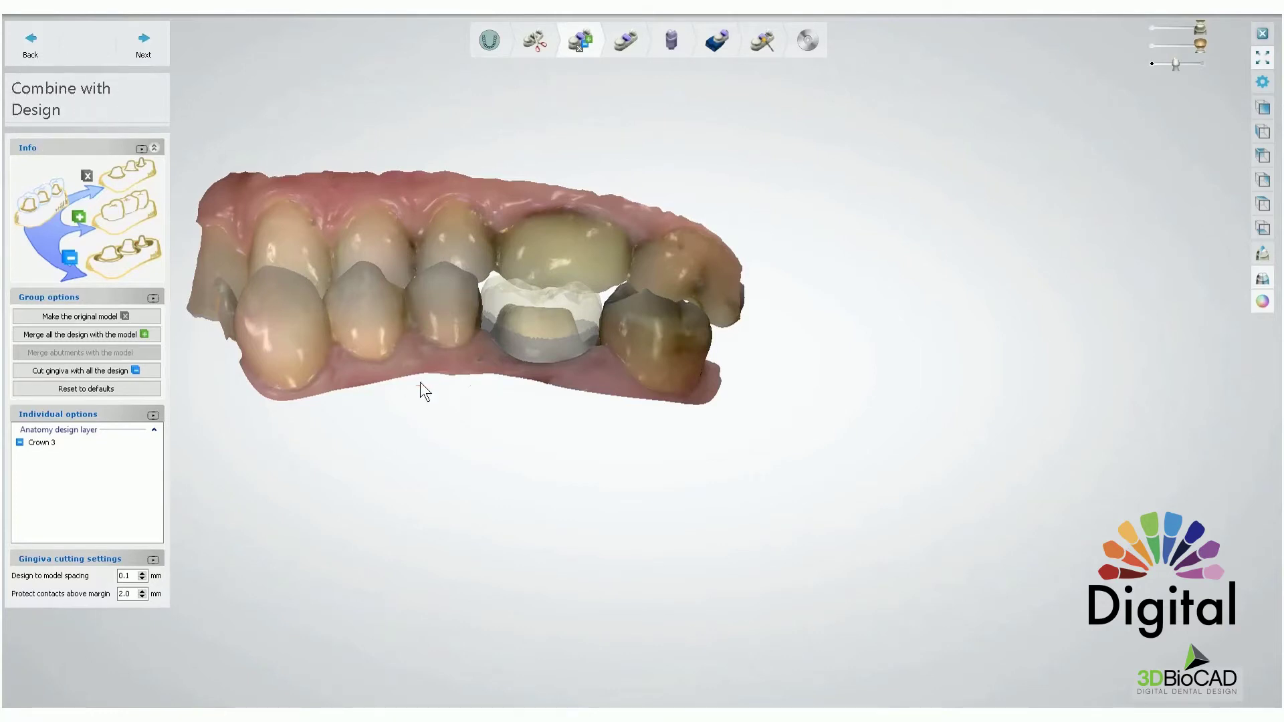
scroll(468, 385, up, 3)
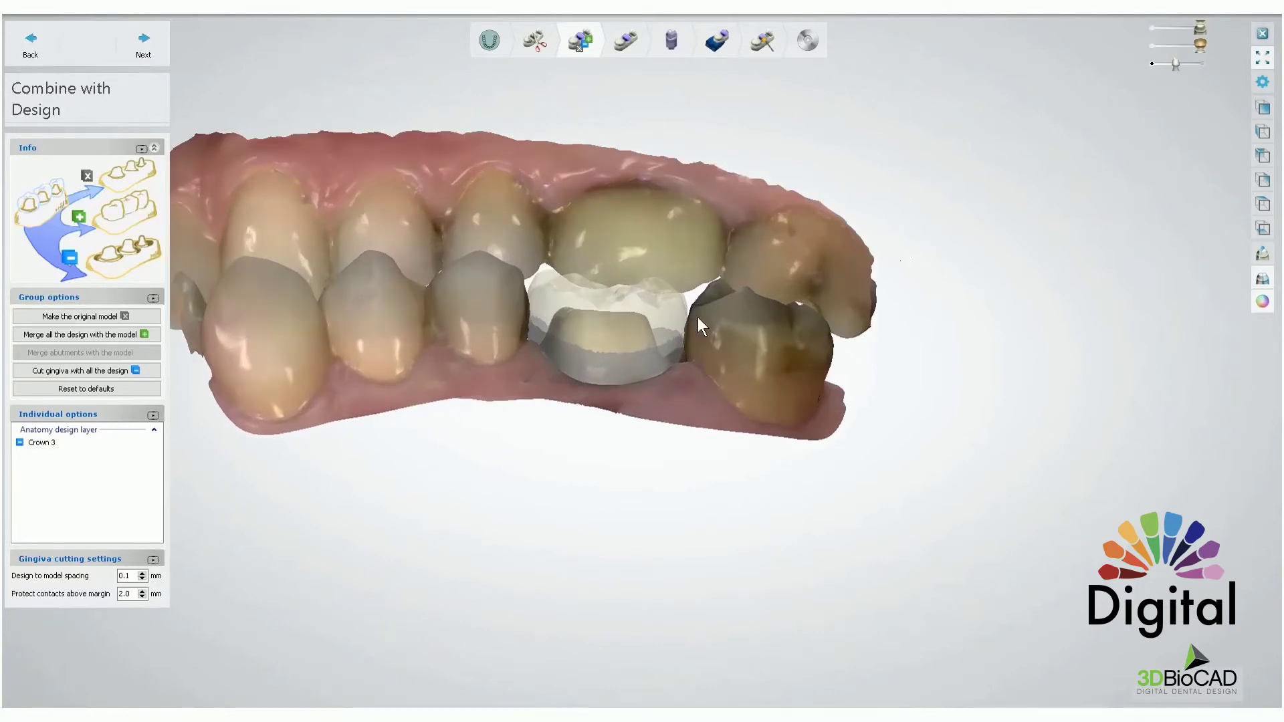
mouse_move(1176, 63)
mouse_down()
mouse_move(1206, 62)
mouse_move(1191, 68)
mouse_up()
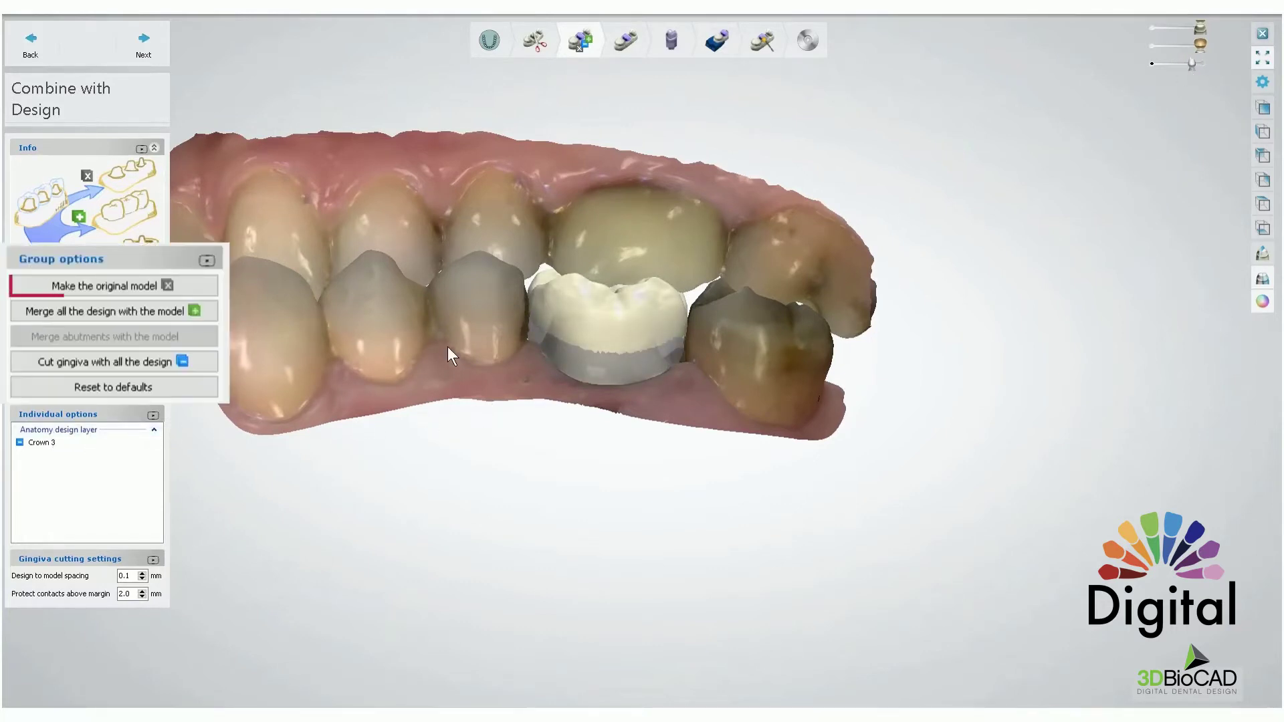
scroll(447, 346, up, 3)
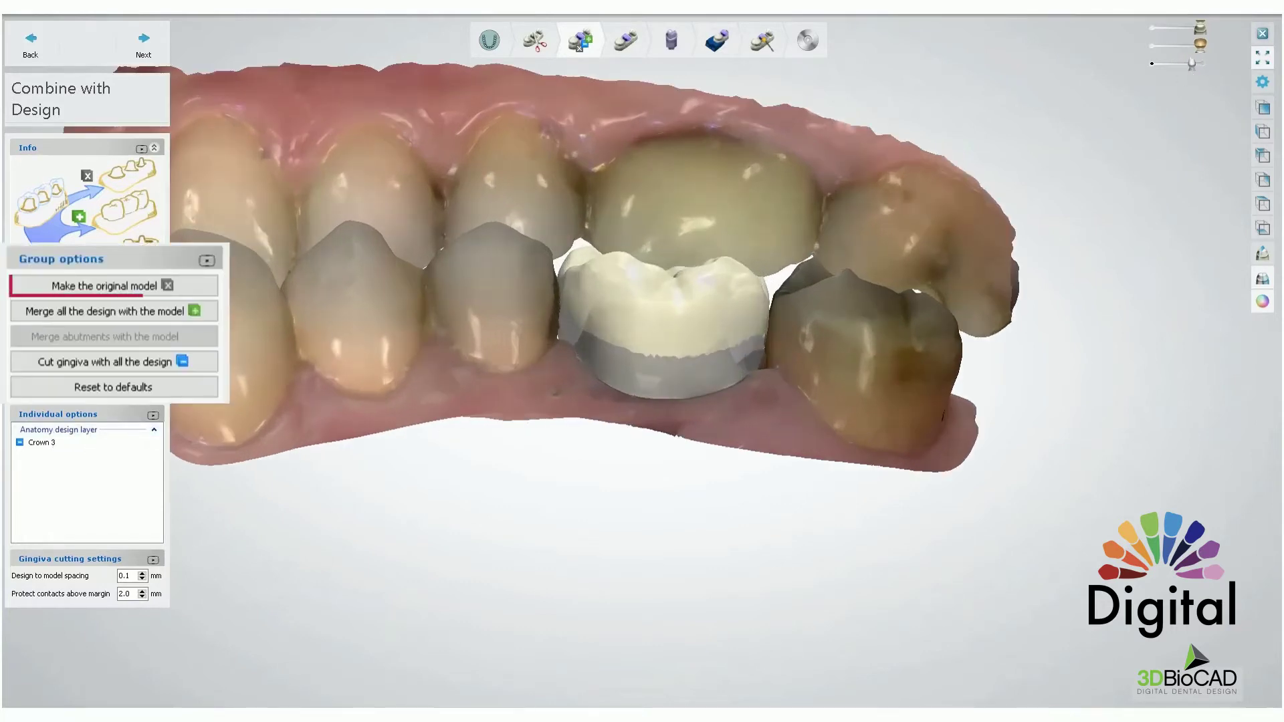
click(127, 288)
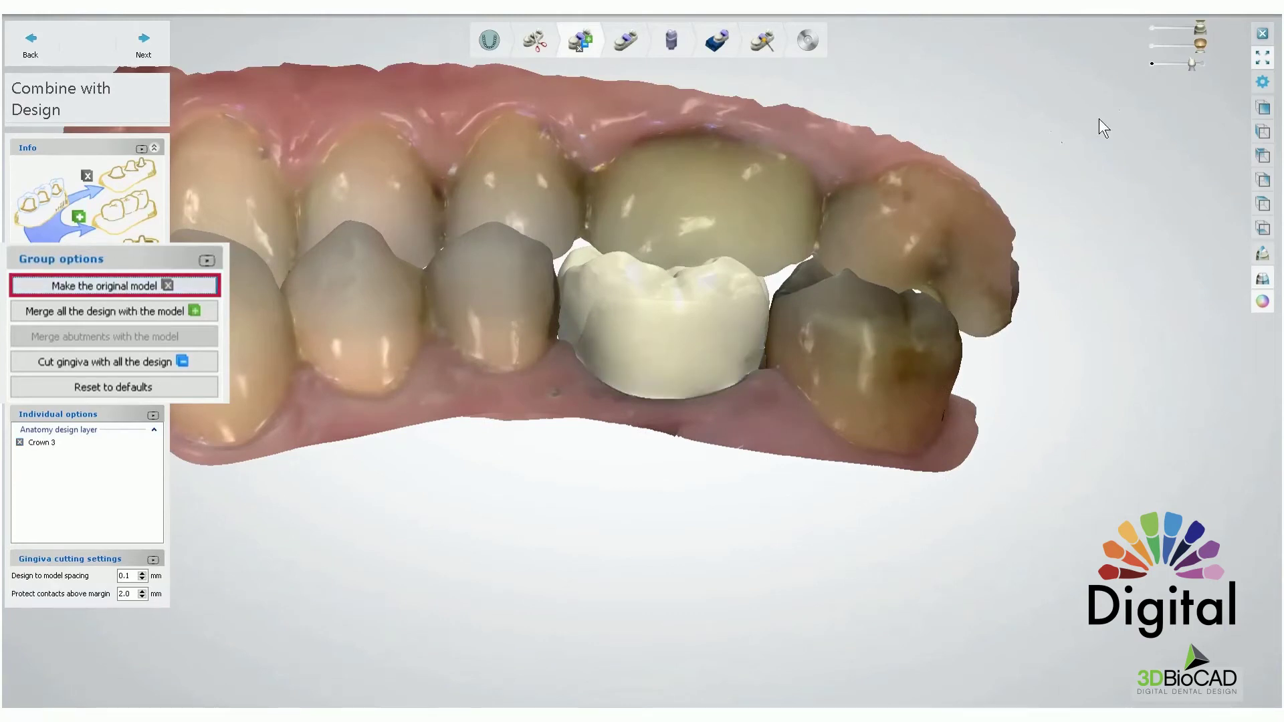
Fade out the crown design and examine the prepared tooth on the original model.
mouse_move(1179, 68)
mouse_down()
mouse_move(1158, 67)
mouse_move(1193, 67)
mouse_move(1165, 67)
mouse_up()
right_drag(795, 214, 694, 322)
scroll(689, 348, up, 3)
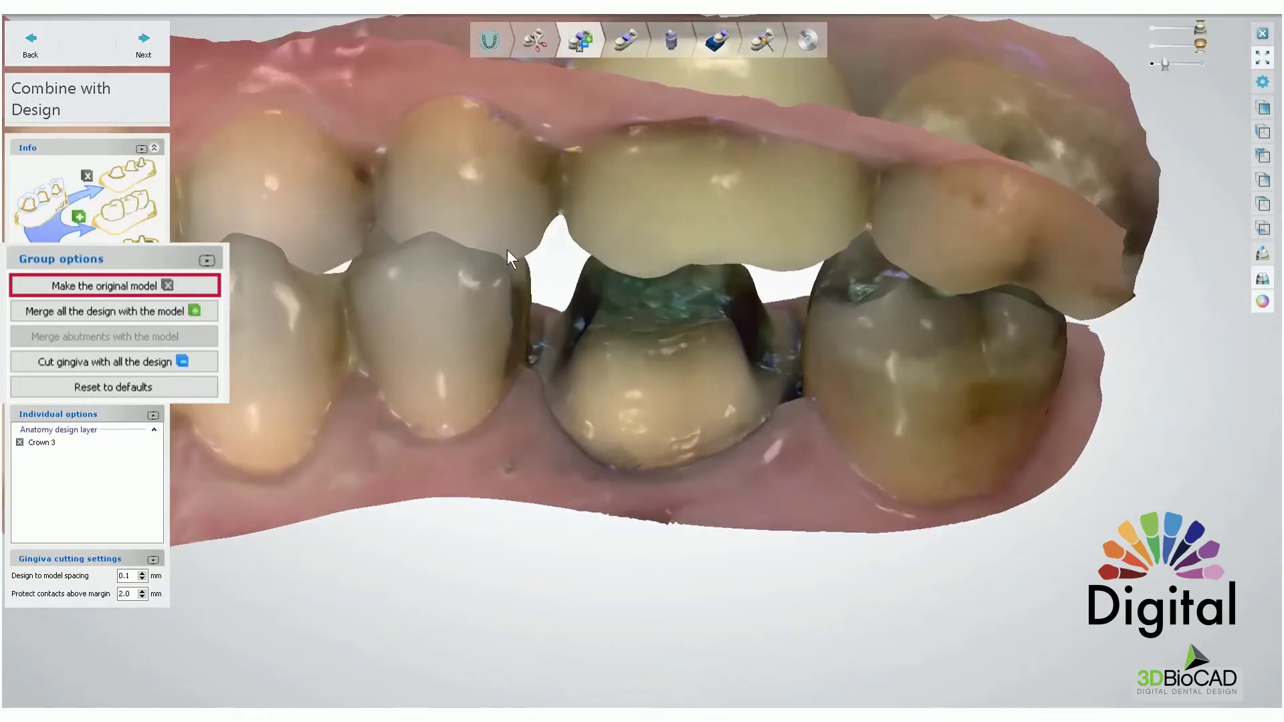
scroll(620, 270, down, 3)
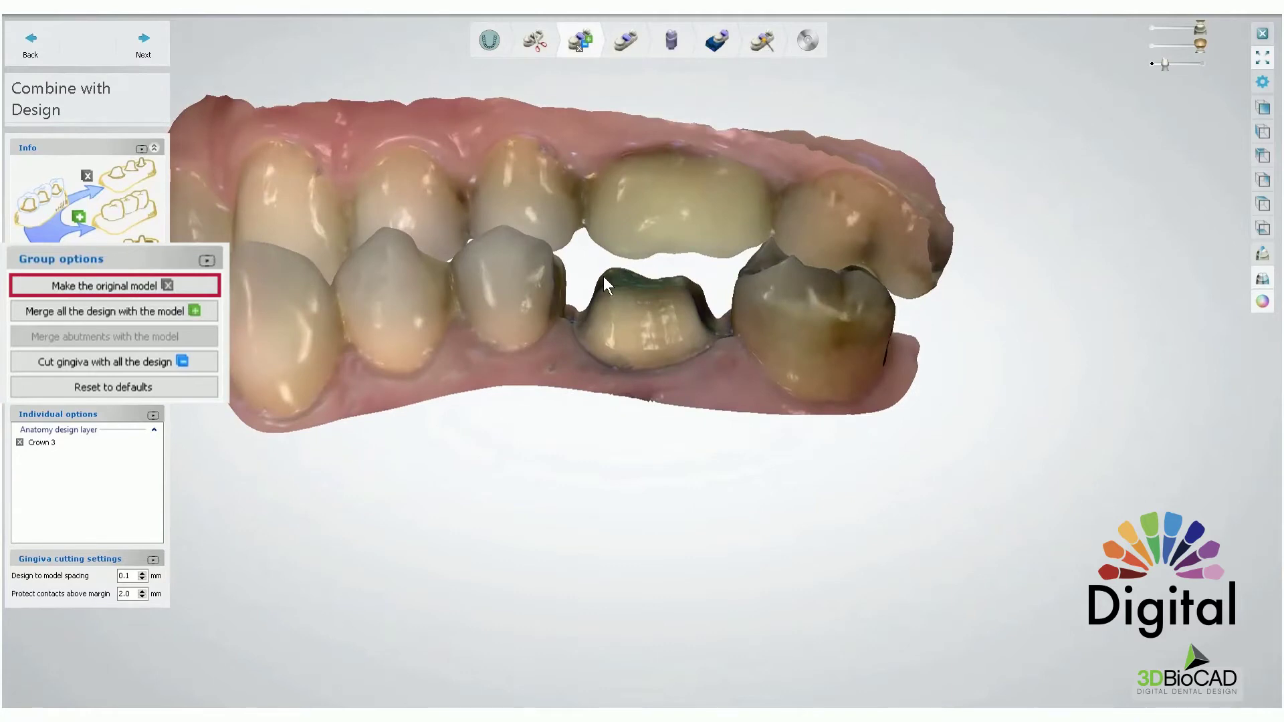
Merge all the design with the model and show the lower jaw alone without scan colours from above.
click(151, 312)
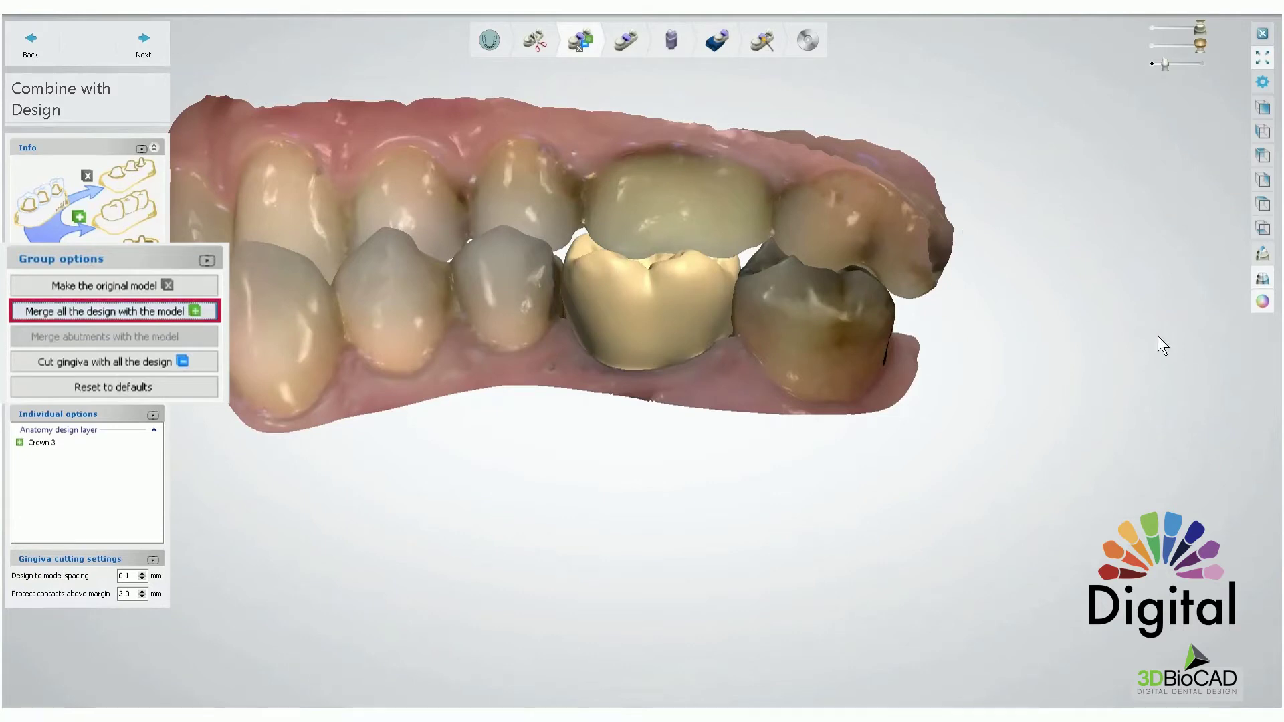
click(1262, 301)
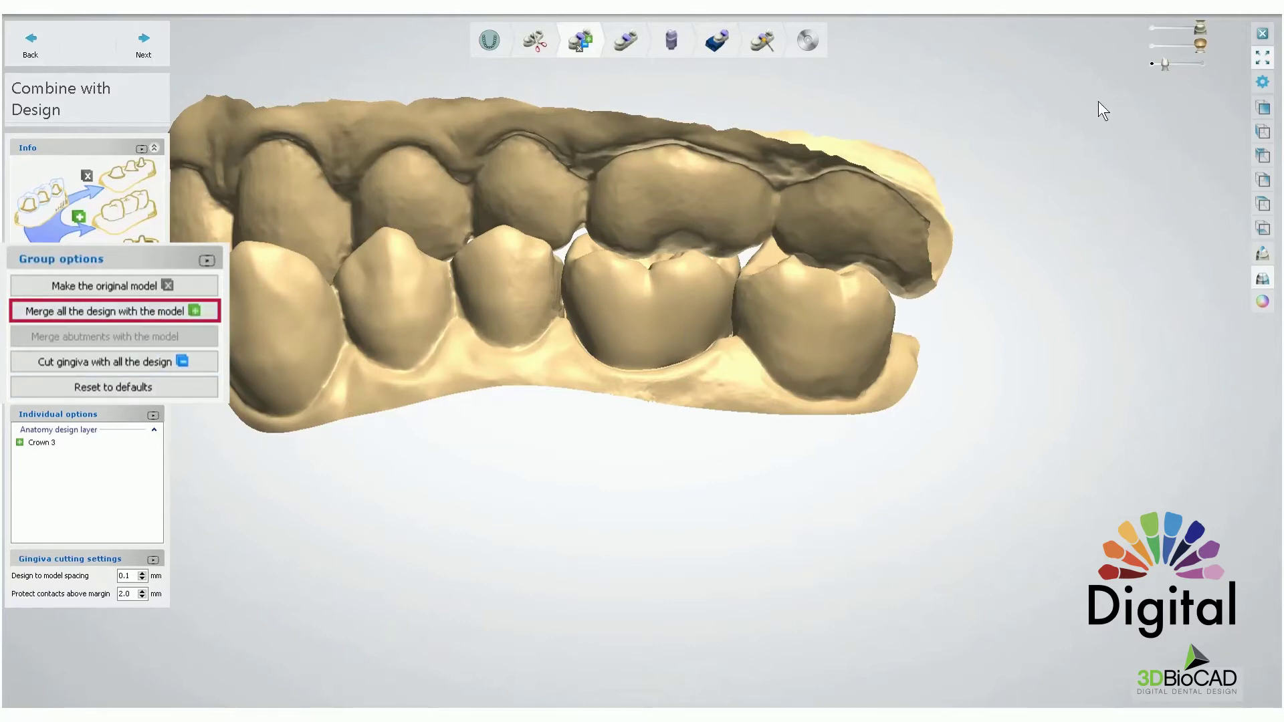
drag(1200, 33, 1152, 45)
right_drag(836, 228, 945, 165)
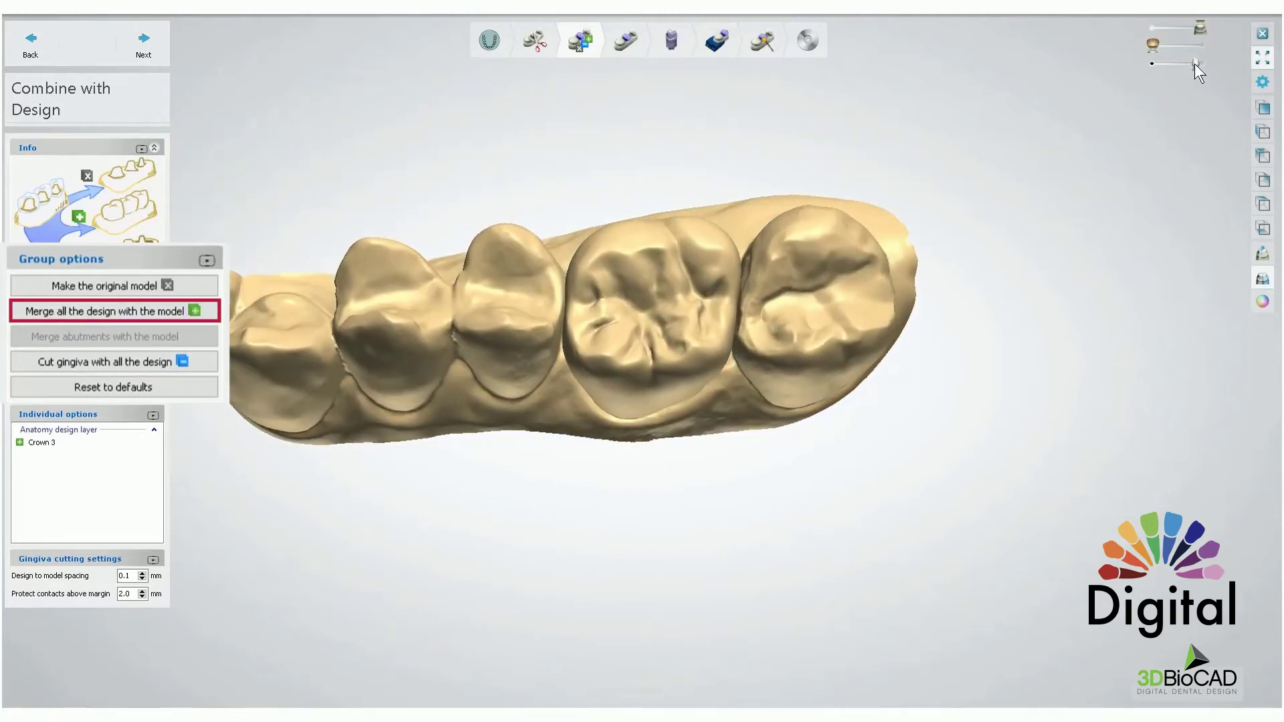
Cut the gingiva with all the design and view the cut around the prepared tooth from the side.
drag(1151, 45, 1150, 47)
right_drag(945, 218, 792, 286)
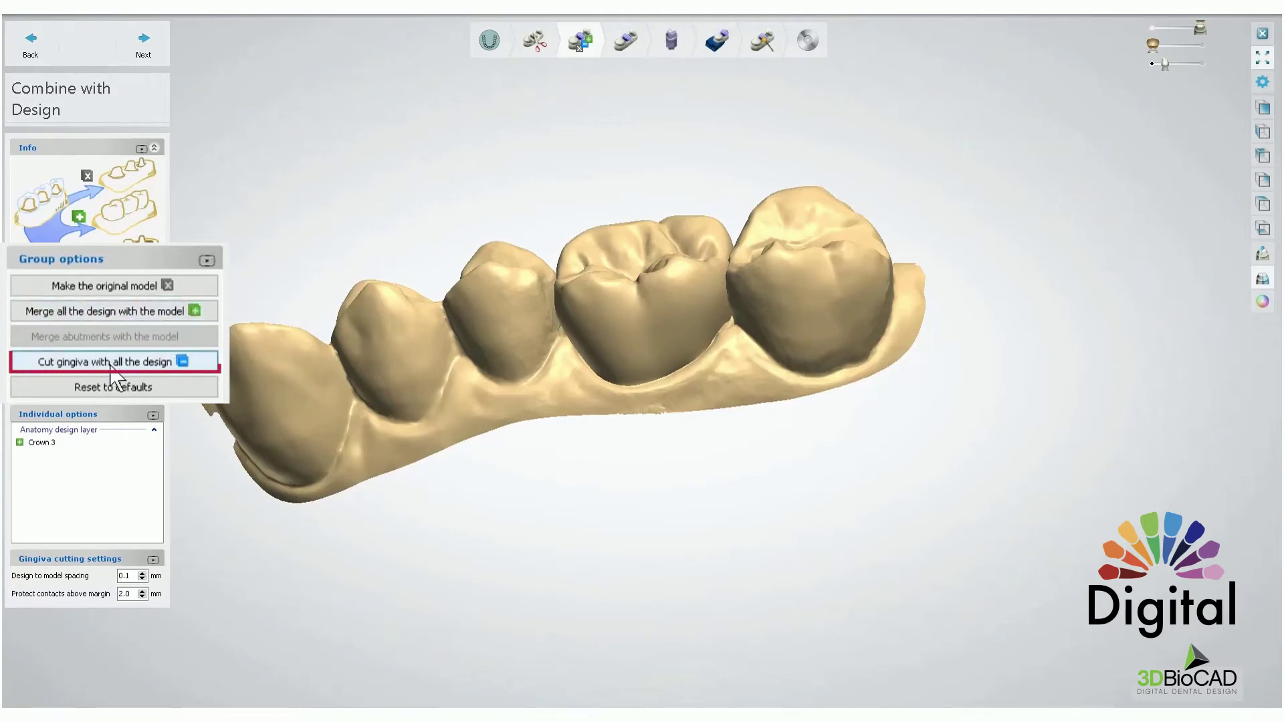
click(112, 364)
right_drag(458, 370, 591, 329)
scroll(535, 327, up, 5)
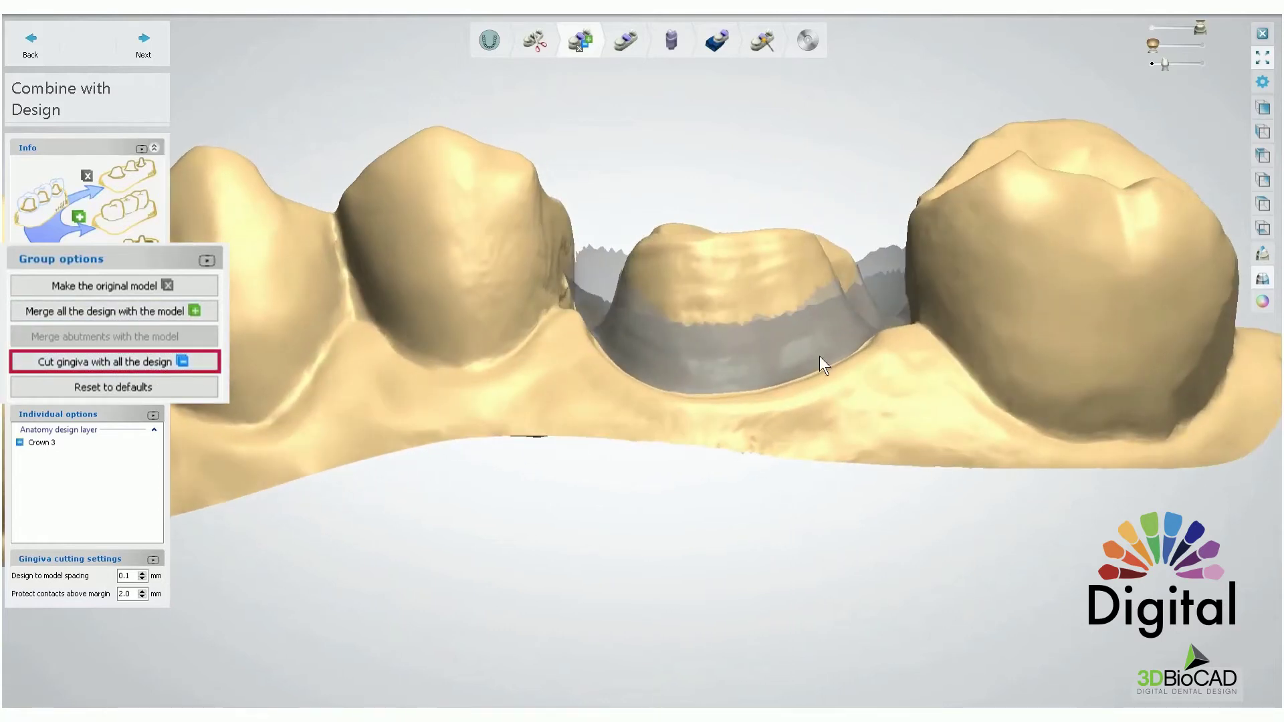
right_drag(820, 356, 892, 311)
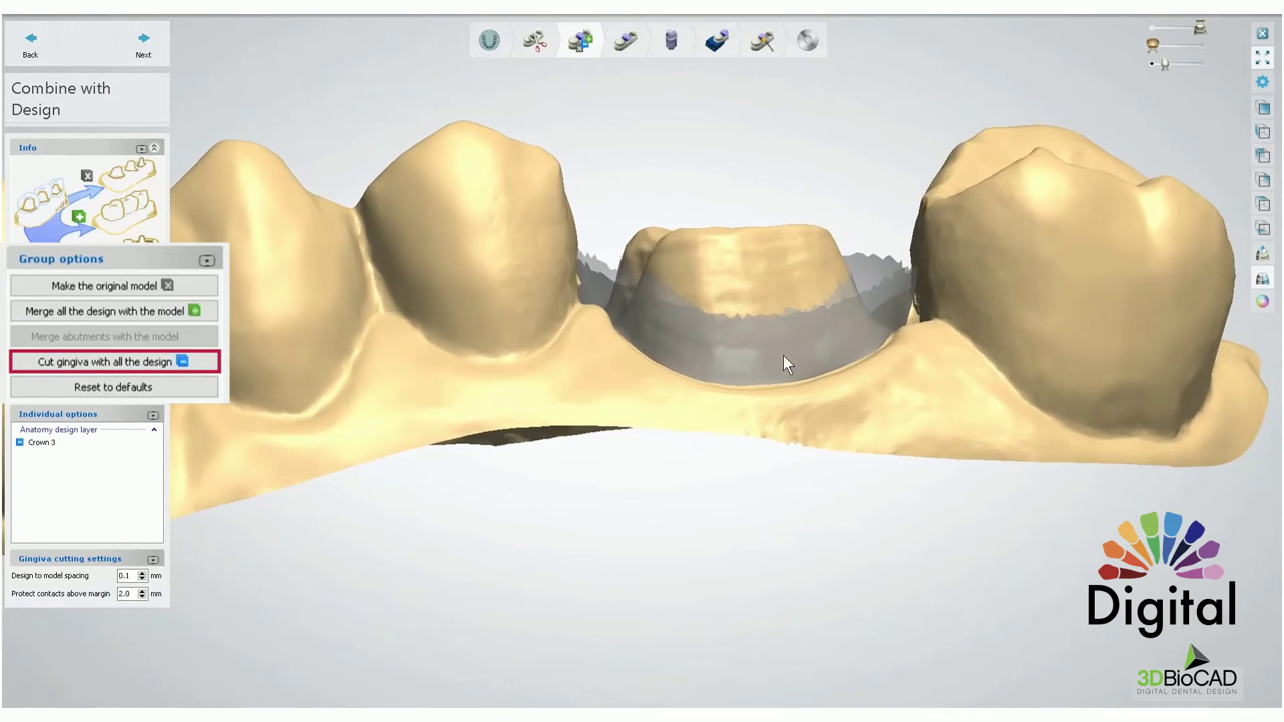
Inspect the gingiva cut between the prepared tooth and its neighbour up close and advance to the Section scan stage.
right_drag(848, 370, 560, 398)
scroll(608, 384, up, 6)
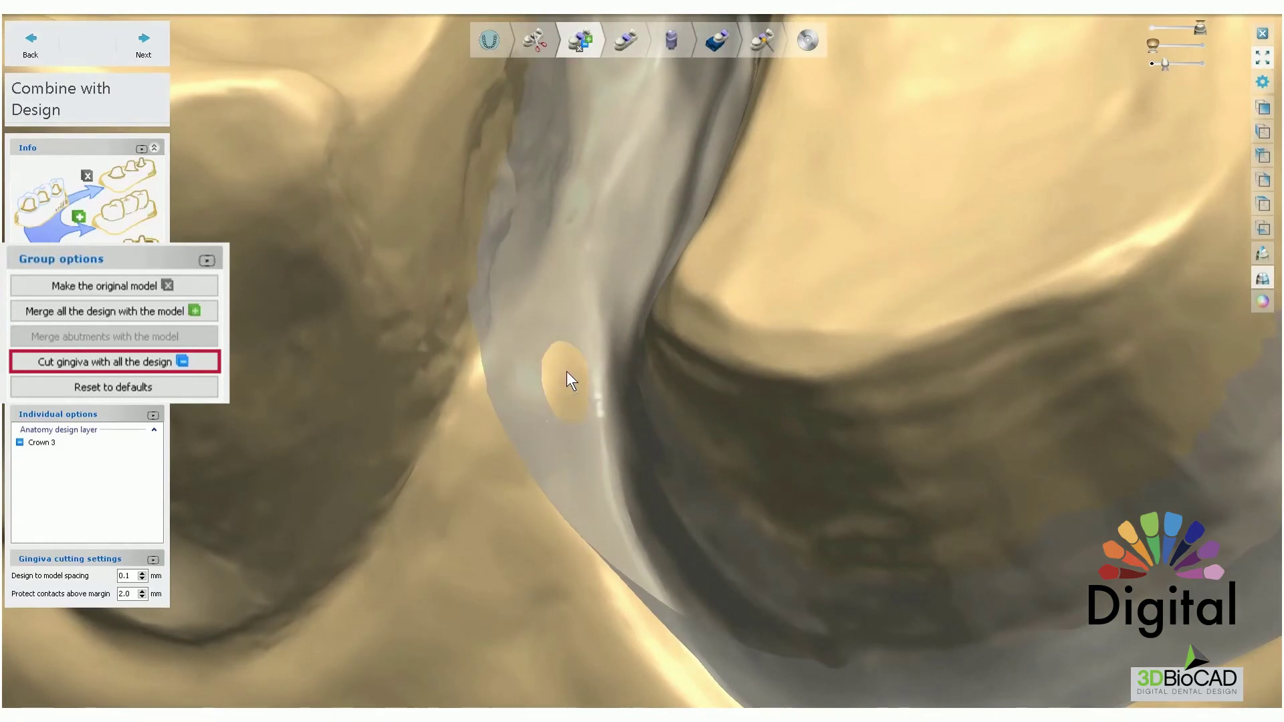
scroll(567, 371, down, 2)
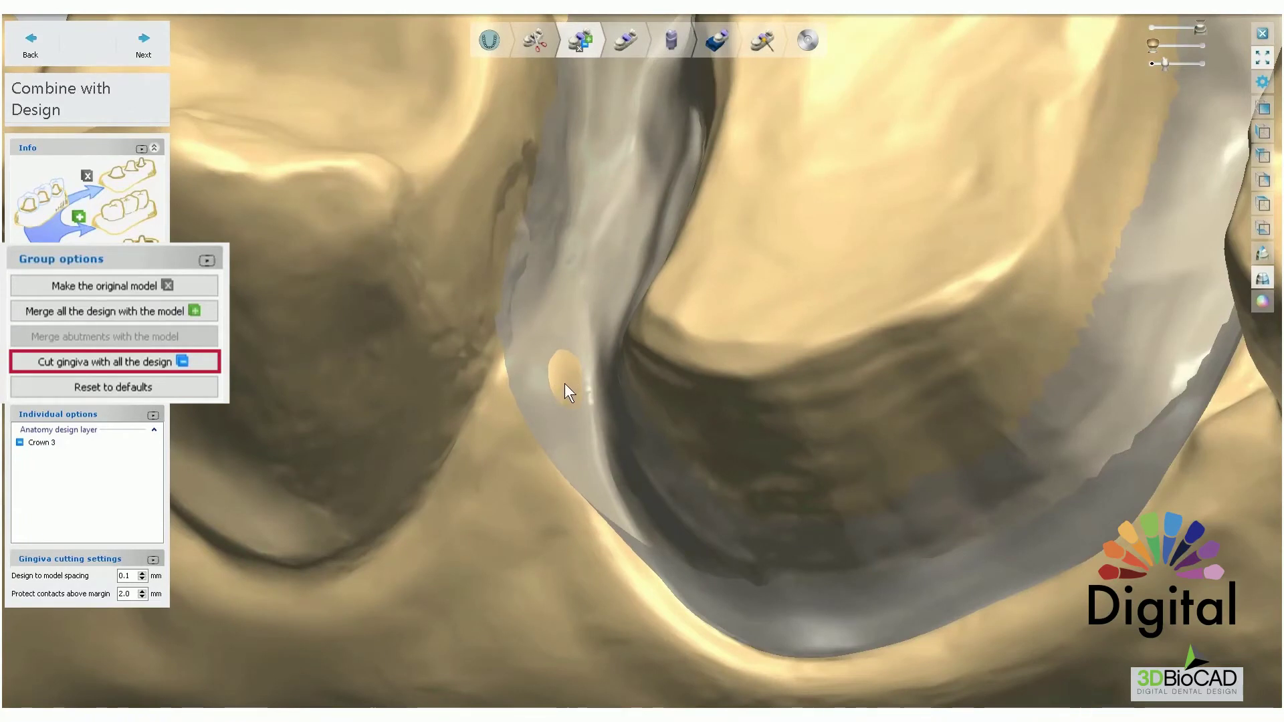
scroll(567, 382, down, 5)
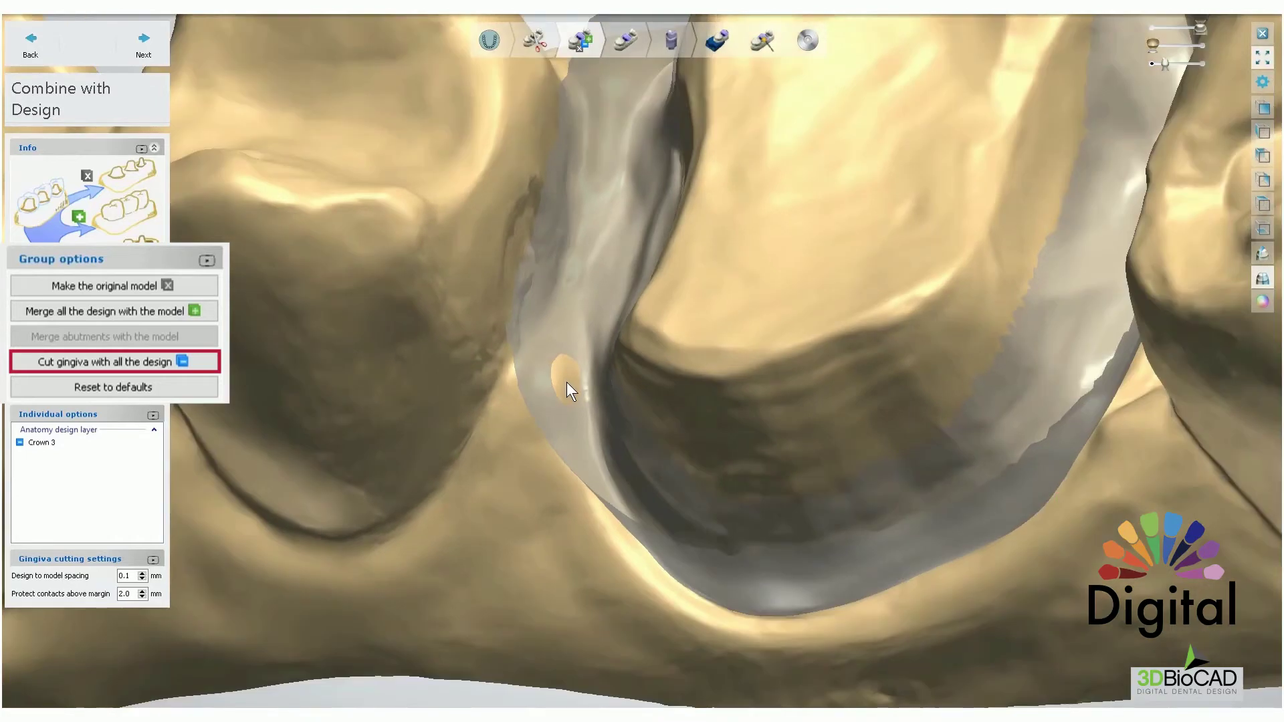
right_drag(581, 395, 688, 356)
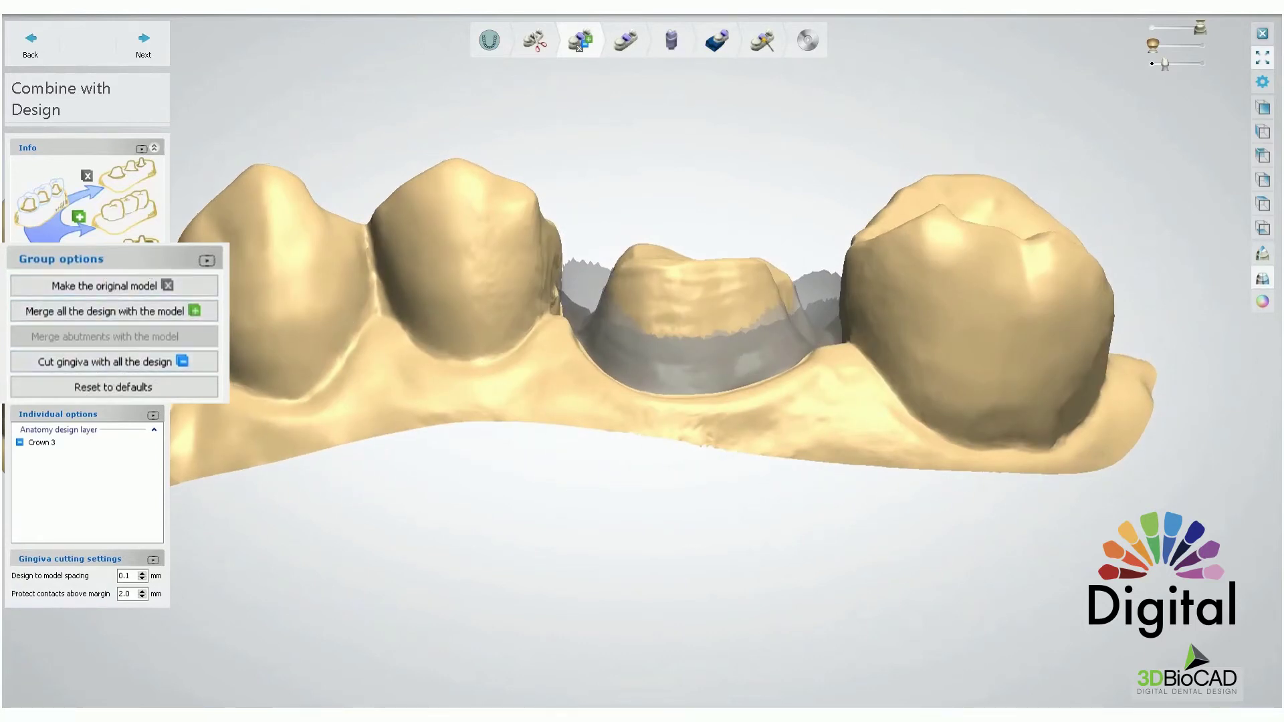
click(140, 46)
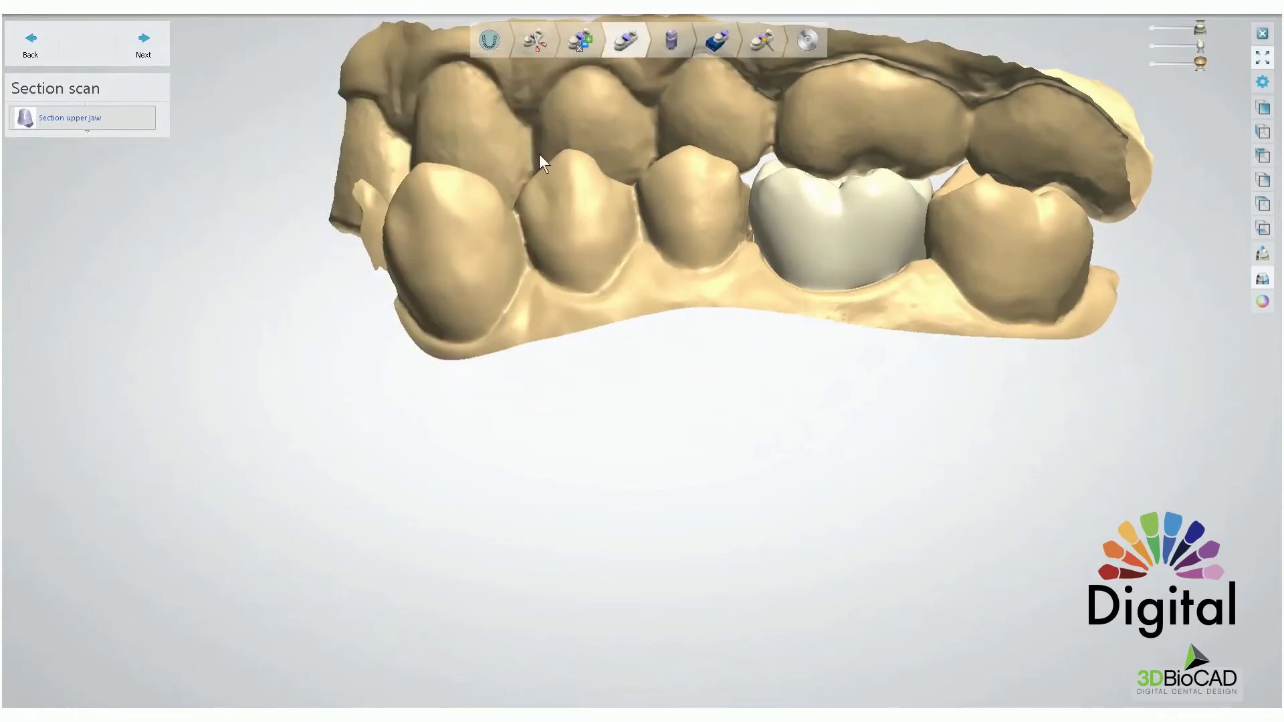
Open the upper jaw sectioning and fade out the crown design to view the sectioned preparation.
middle_drag(578, 161, 494, 228)
mouse_move(551, 243)
right_down()
mouse_move(548, 163)
mouse_move(544, 243)
right_up()
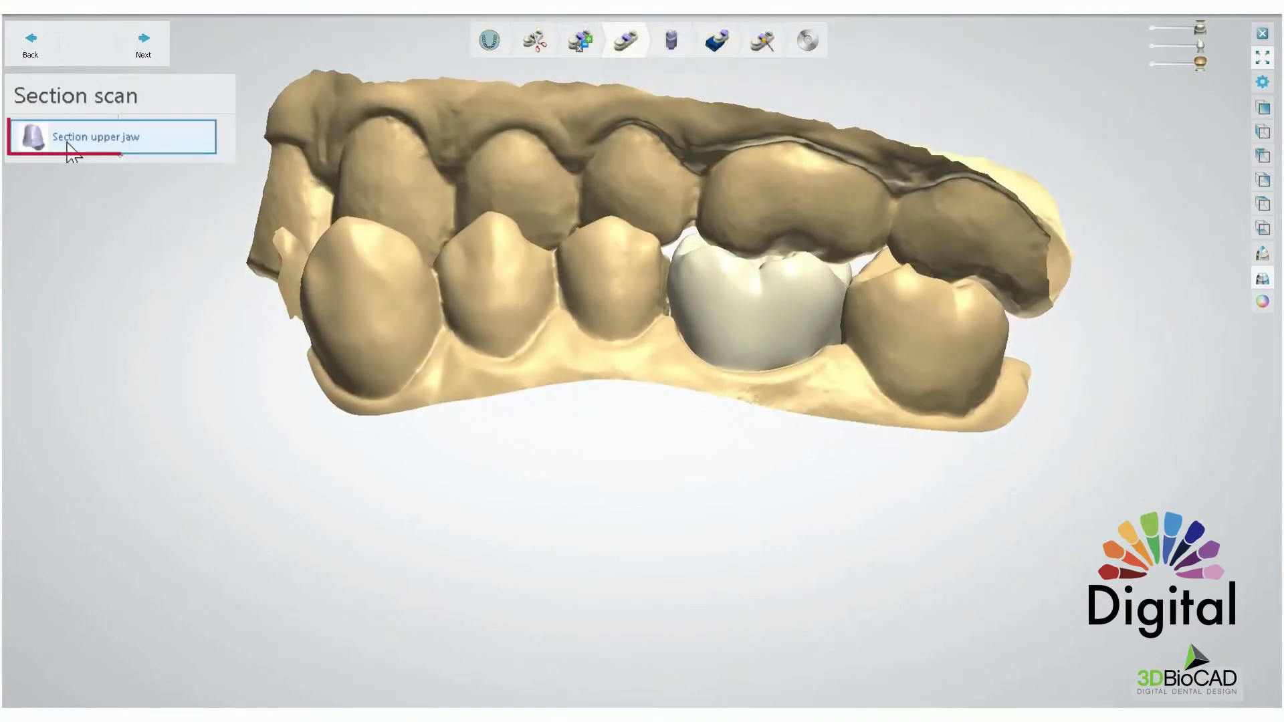
click(71, 151)
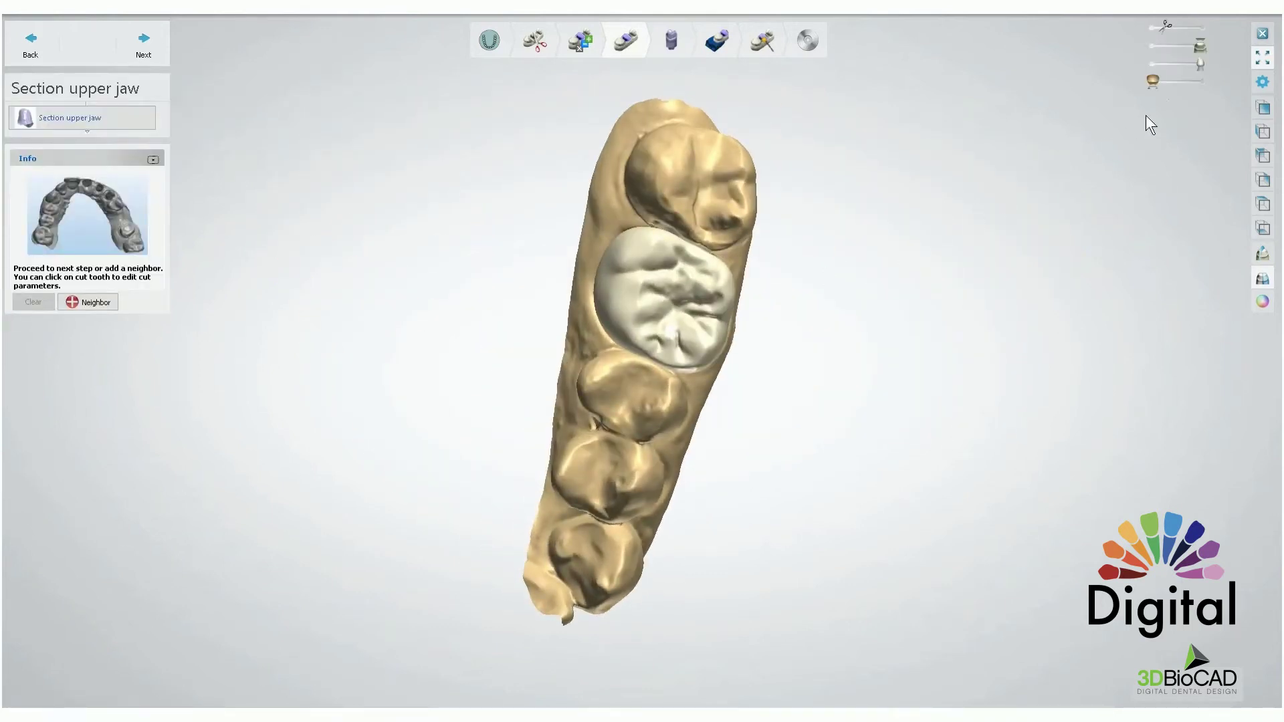
drag(1199, 65, 1153, 64)
scroll(629, 302, up, 5)
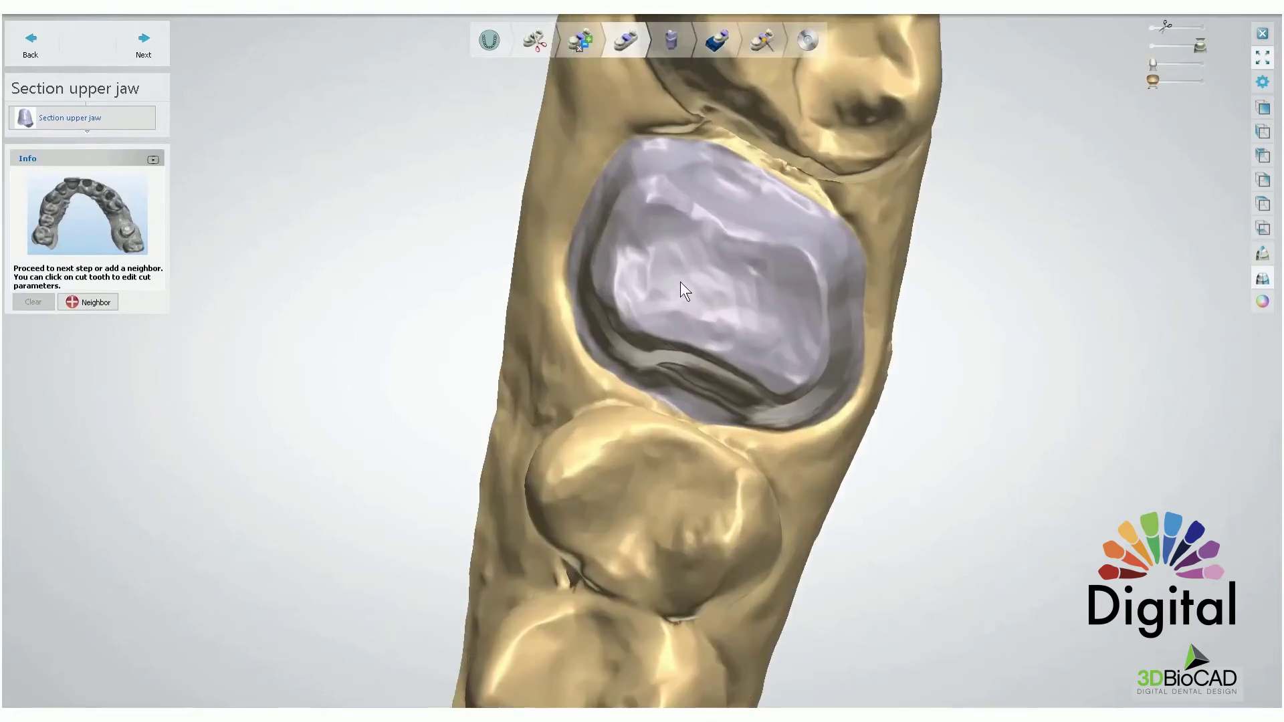
right_drag(680, 282, 805, 410)
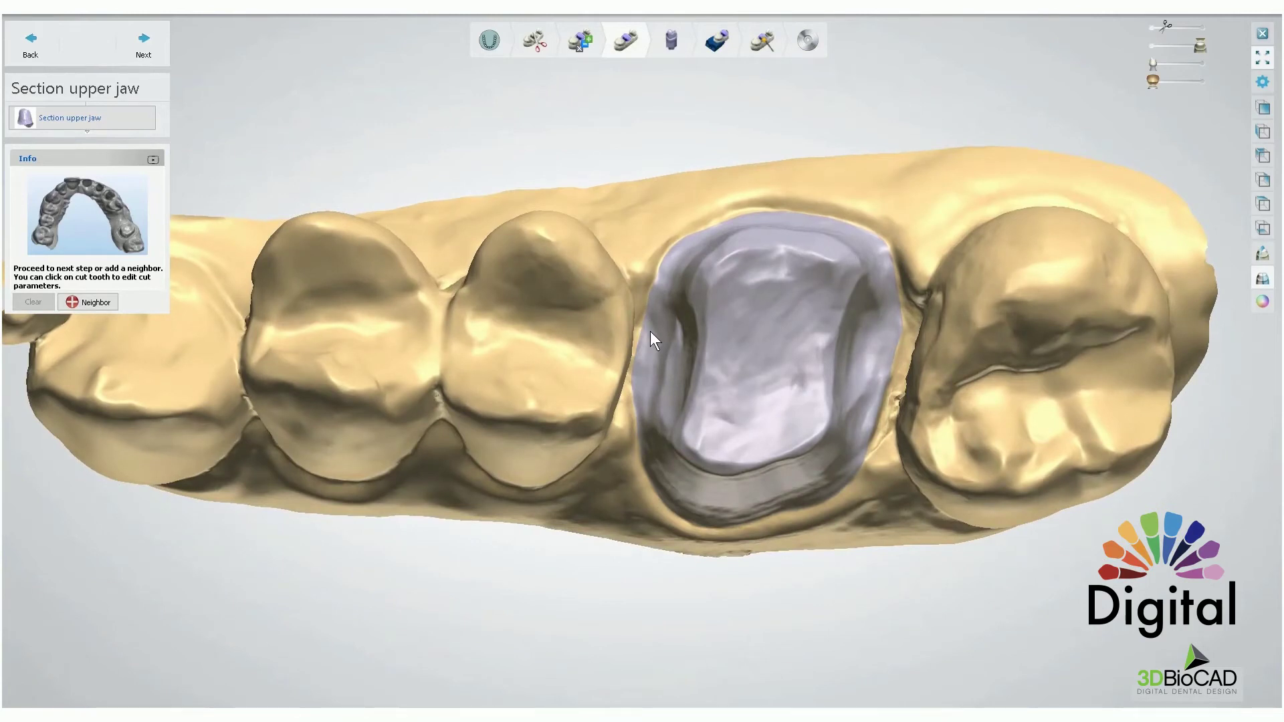
Accept the upper jaw section without adding a neighbor and advance to Generate dies.
click(141, 41)
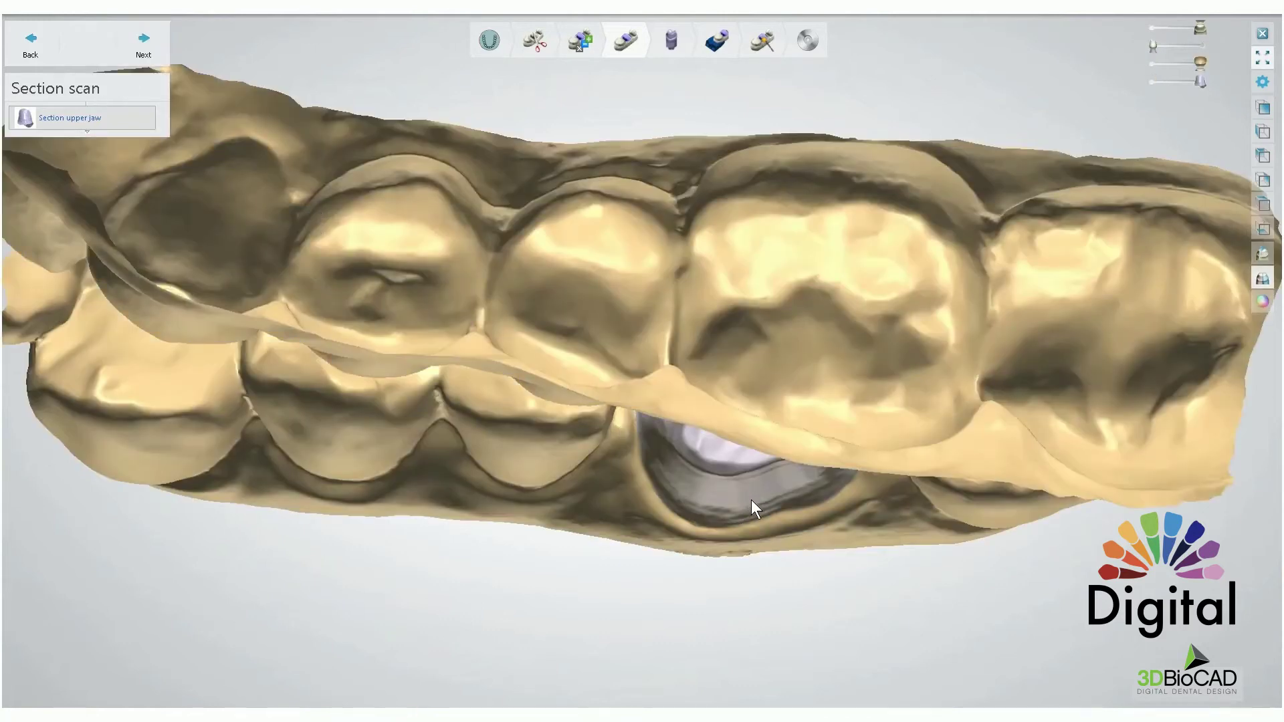
right_drag(784, 531, 784, 425)
click(143, 28)
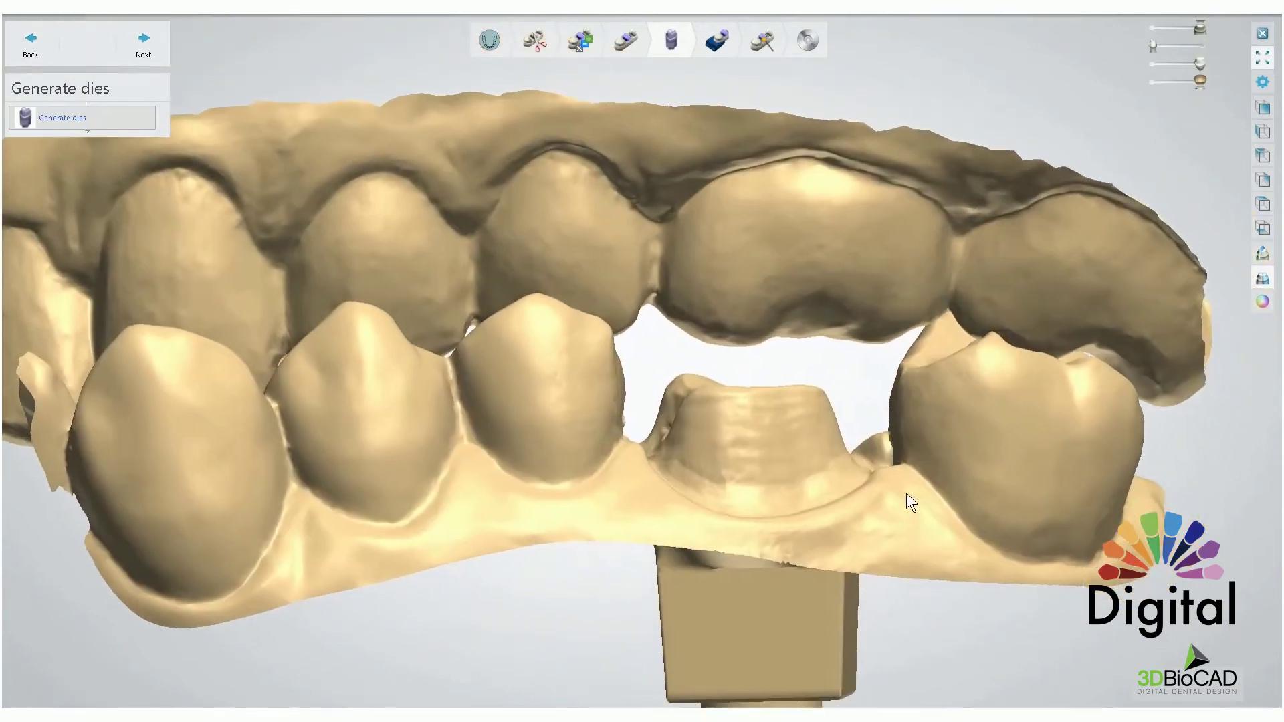
Inspect the die generated beneath the prepared tooth and advance to the Articulator Interface.
middle_drag(905, 492, 899, 451)
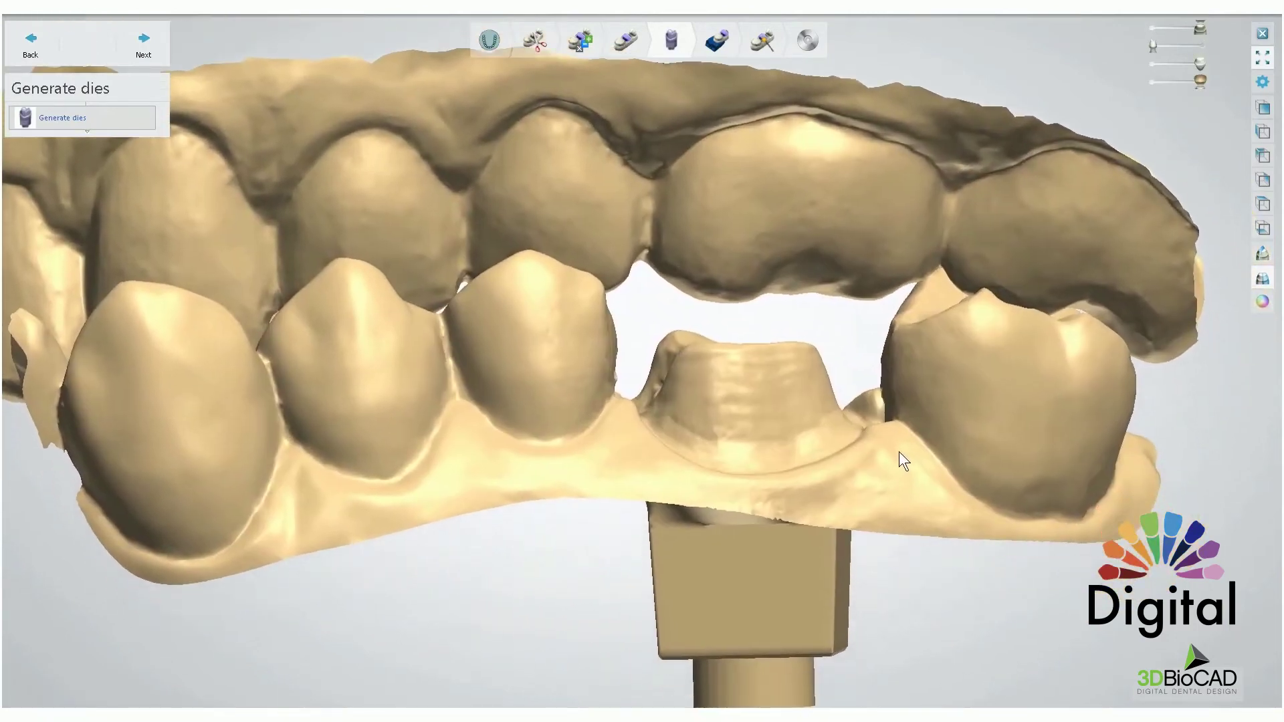
right_drag(898, 451, 975, 441)
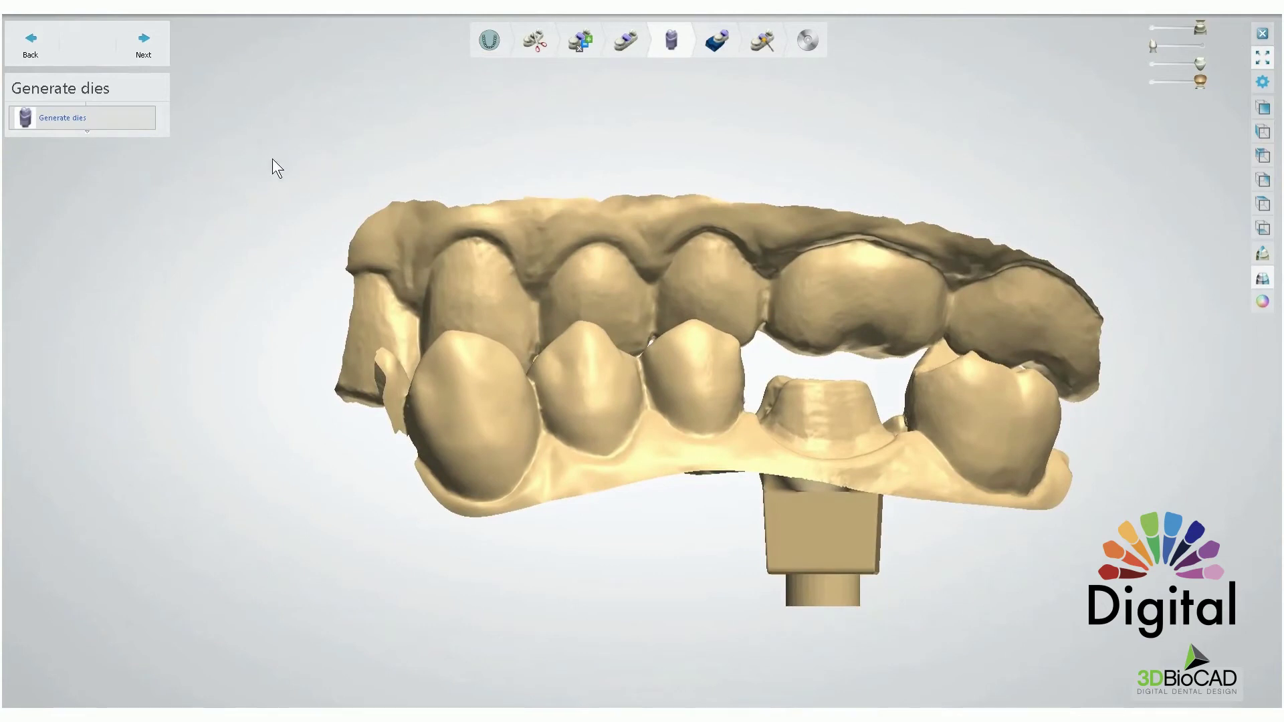
click(155, 46)
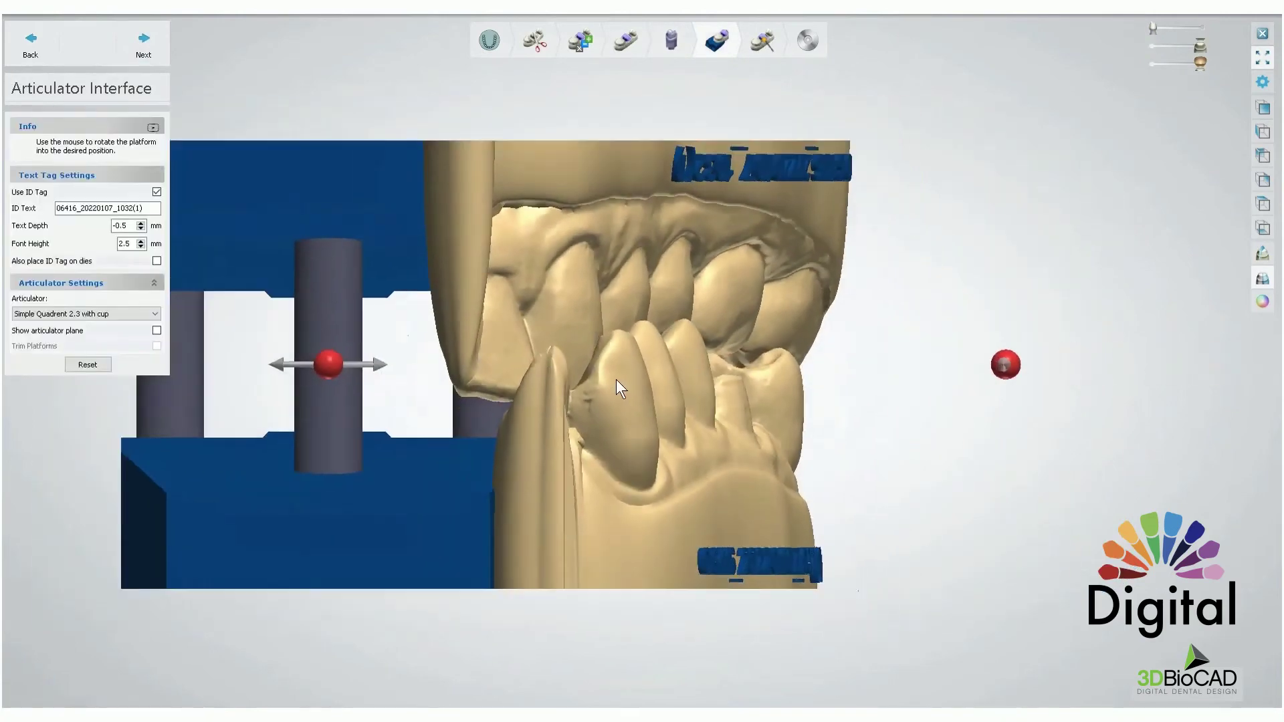
View the model on its articulator from several sides and change the articulator to Simple Quadrant v2.3.
scroll(616, 379, down, 5)
right_drag(807, 367, 692, 367)
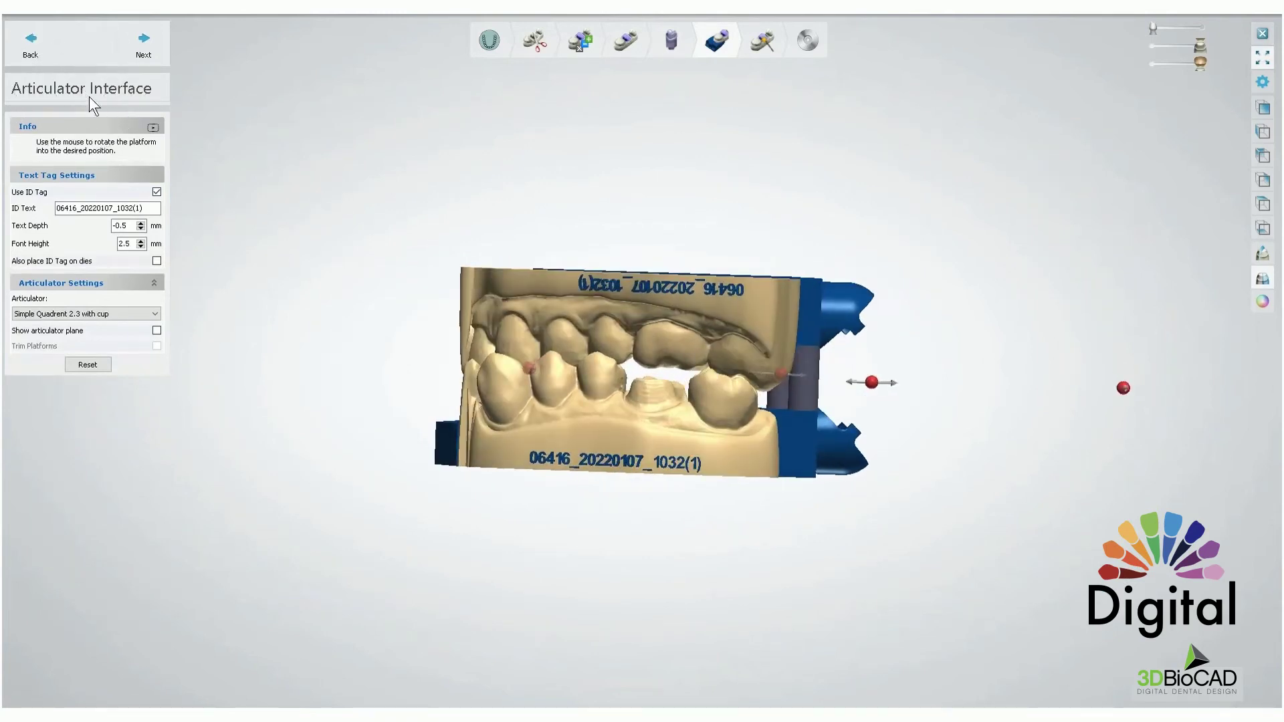
right_drag(716, 274, 719, 331)
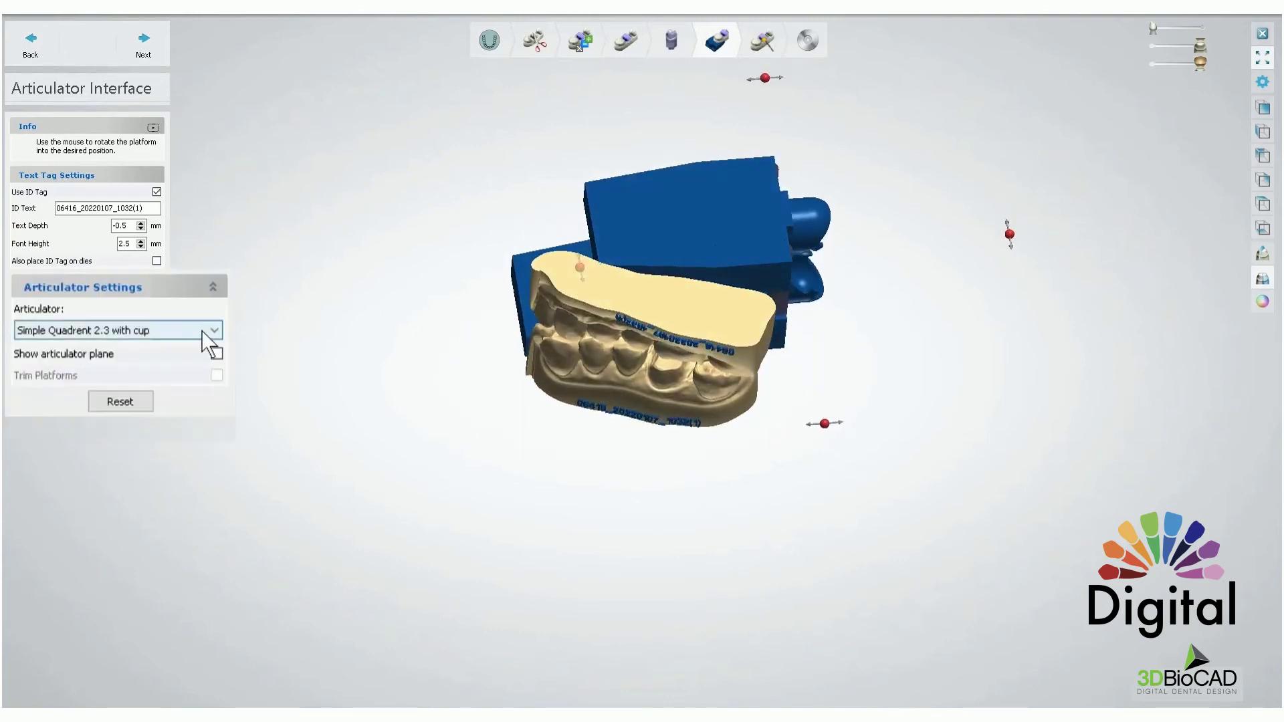
click(211, 333)
drag(209, 387, 215, 352)
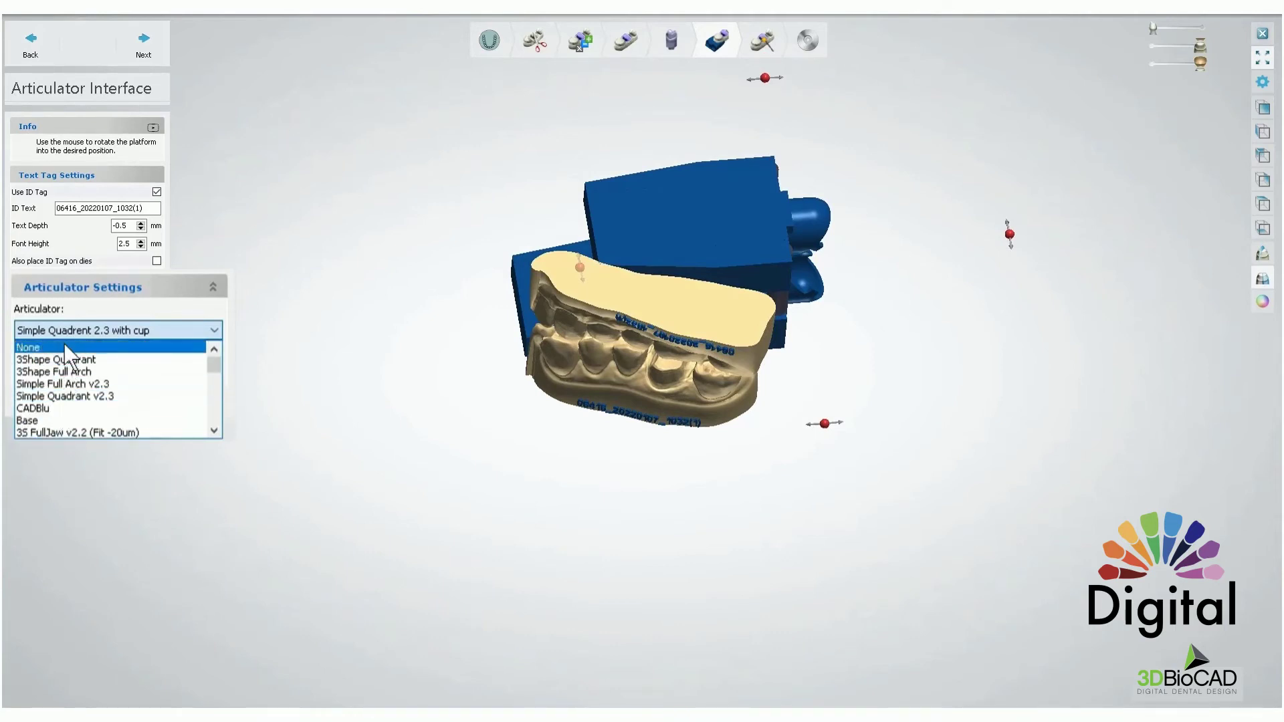
click(79, 396)
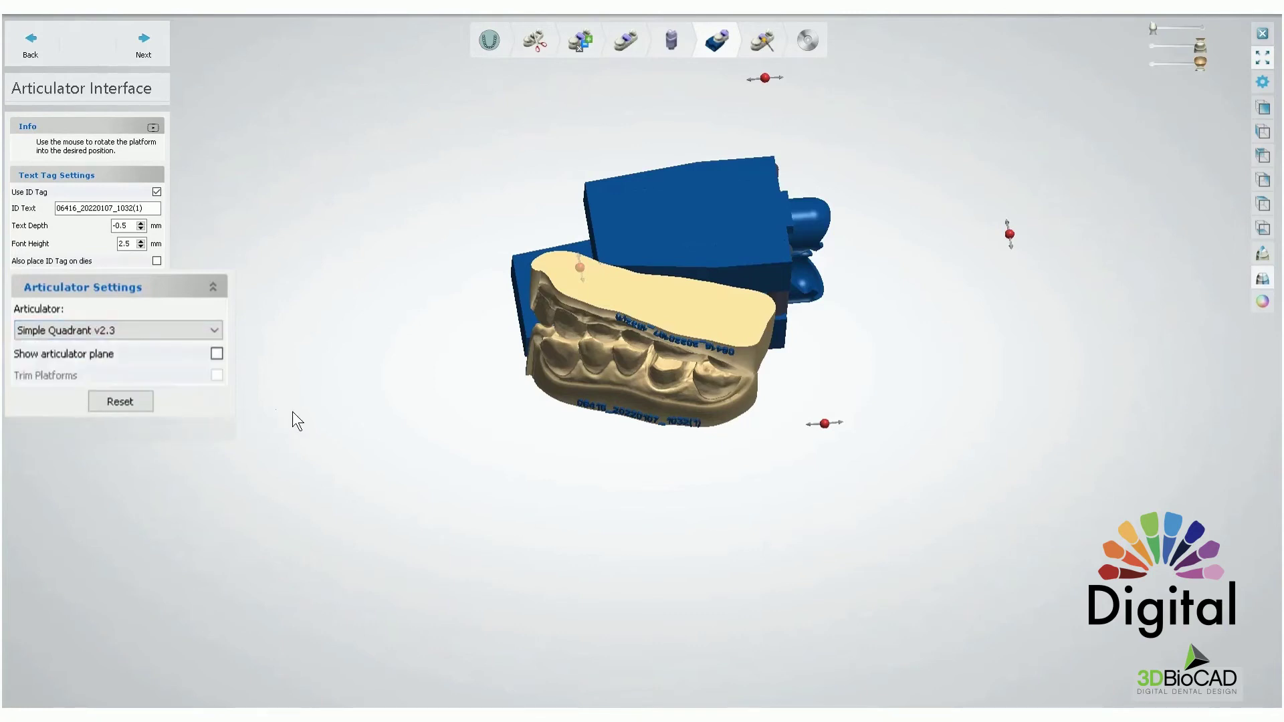
Move and rotate the articulator platforms so their supports sit against both ends of the quadrant model.
mouse_move(711, 275)
right_down()
mouse_move(719, 325)
mouse_move(715, 300)
right_up()
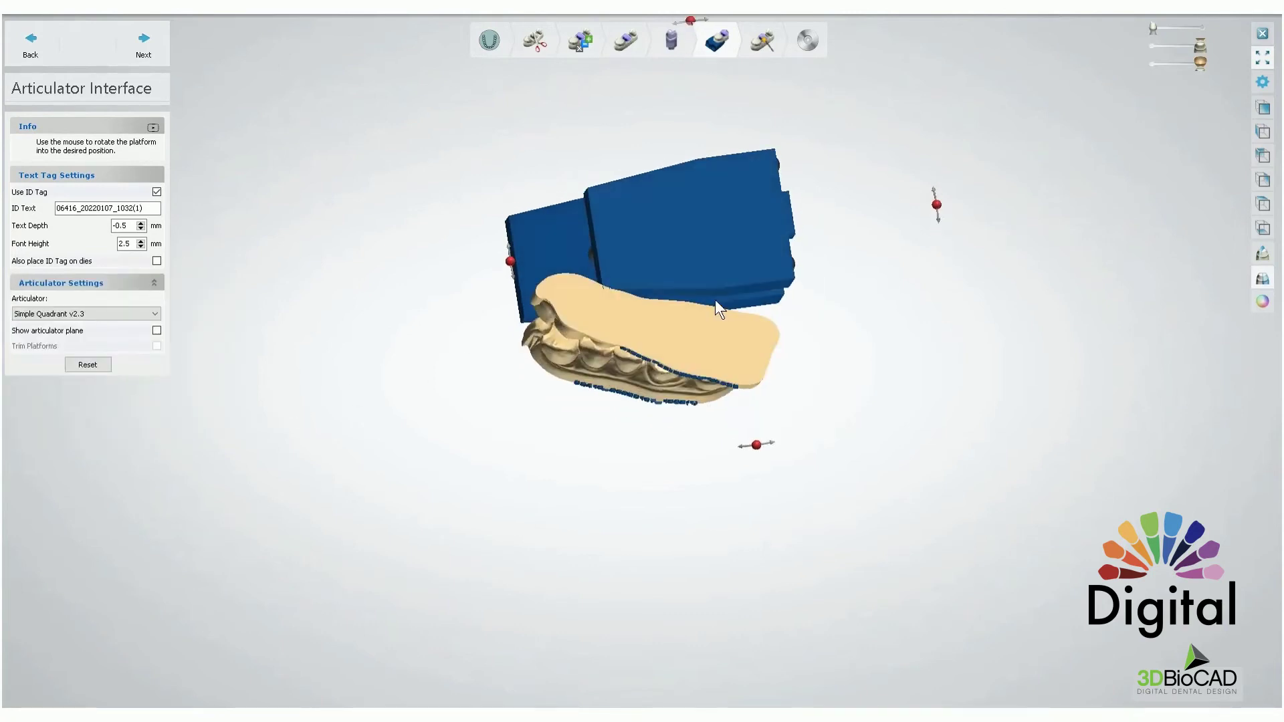
right_drag(745, 219, 911, 379)
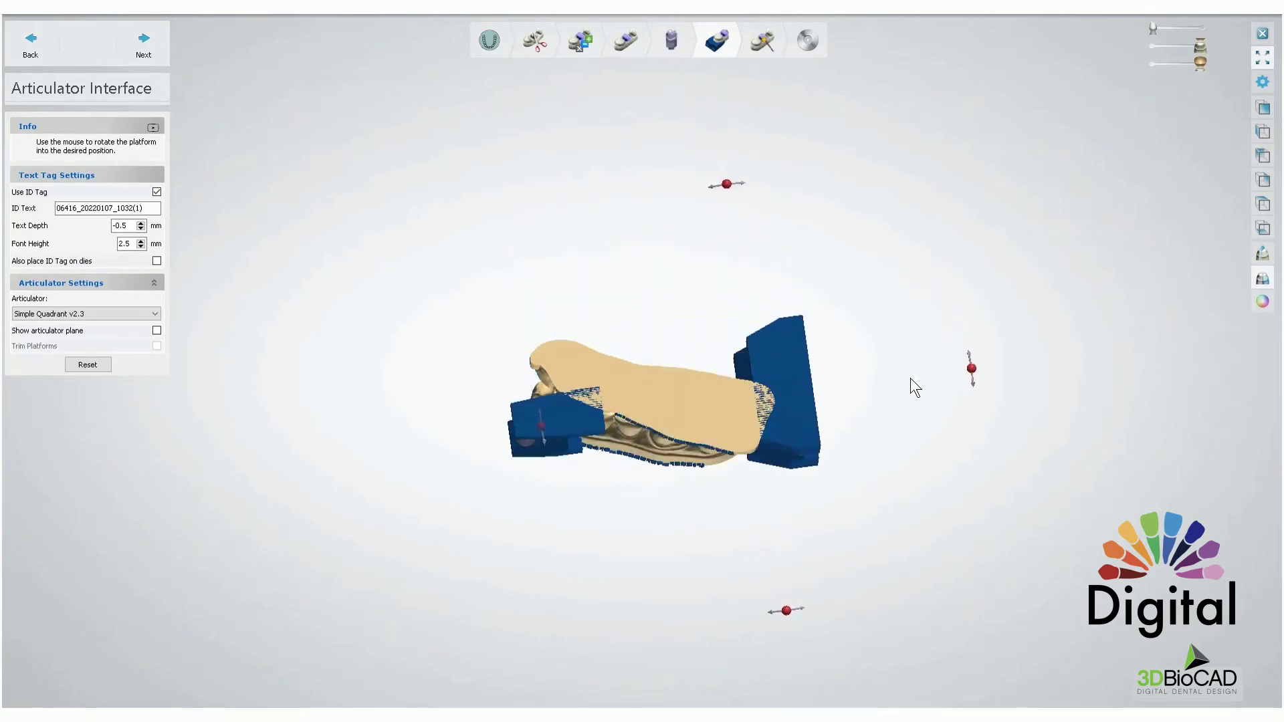
drag(973, 368, 968, 418)
middle_drag(776, 405, 768, 423)
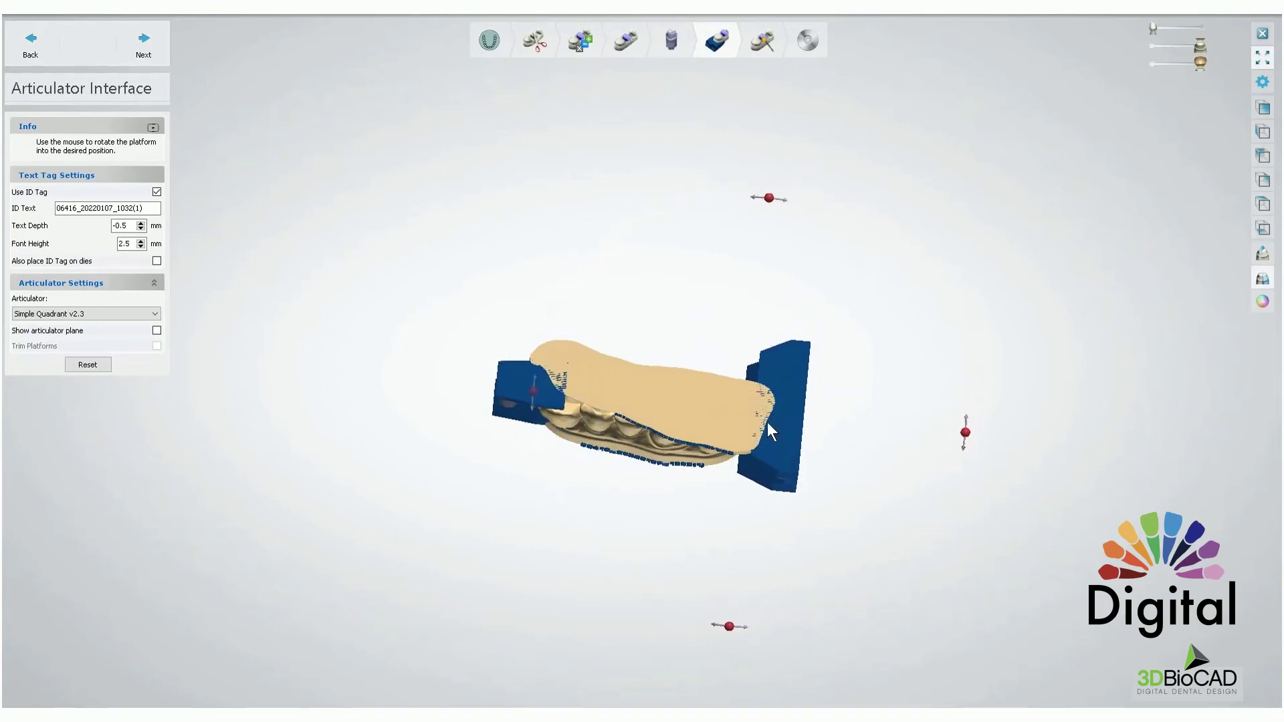
right_drag(768, 422, 642, 501)
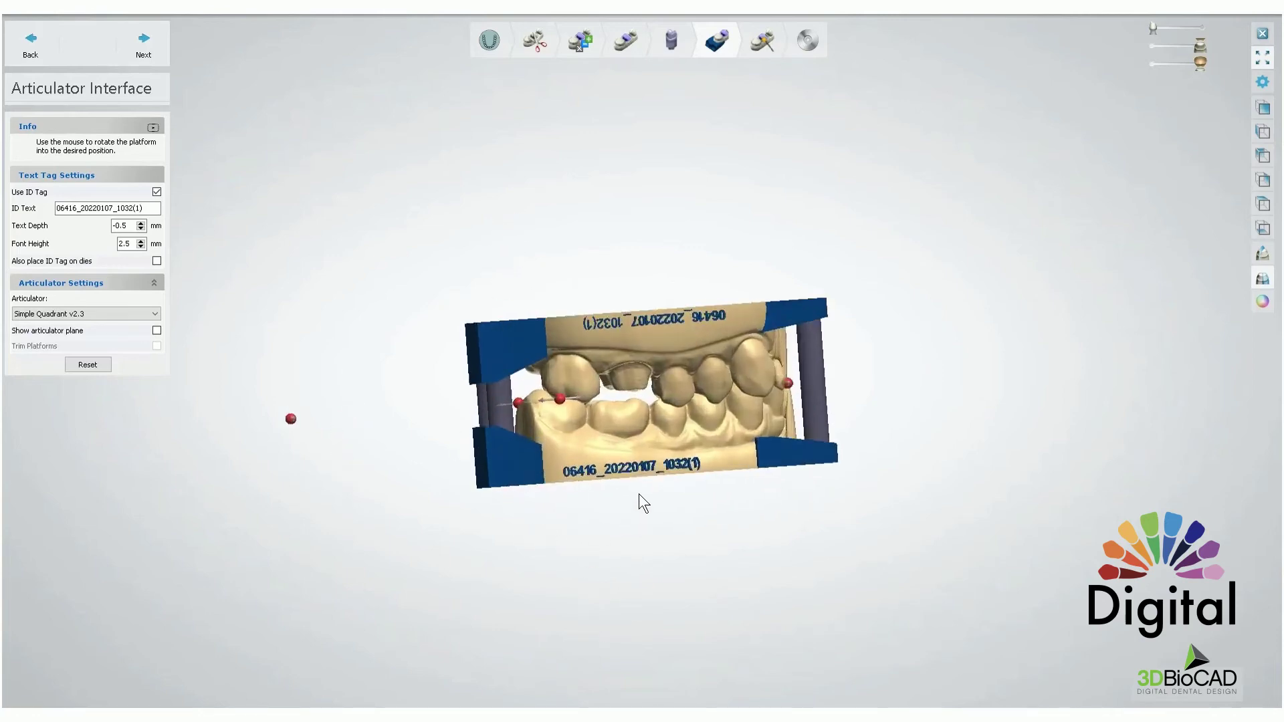
Replace the model's ID tag text with 3DBioCAD.
scroll(707, 438, up, 3)
right_drag(706, 438, 712, 450)
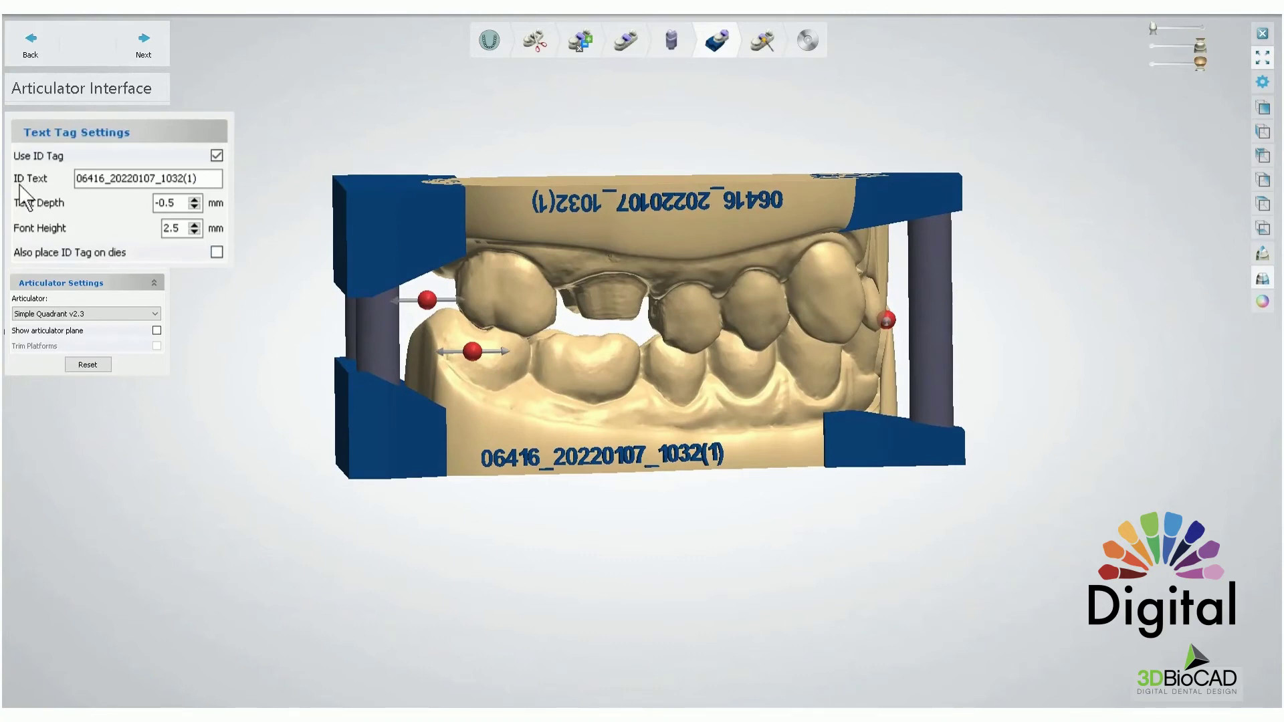
drag(195, 179, 62, 161)
key(Delete)
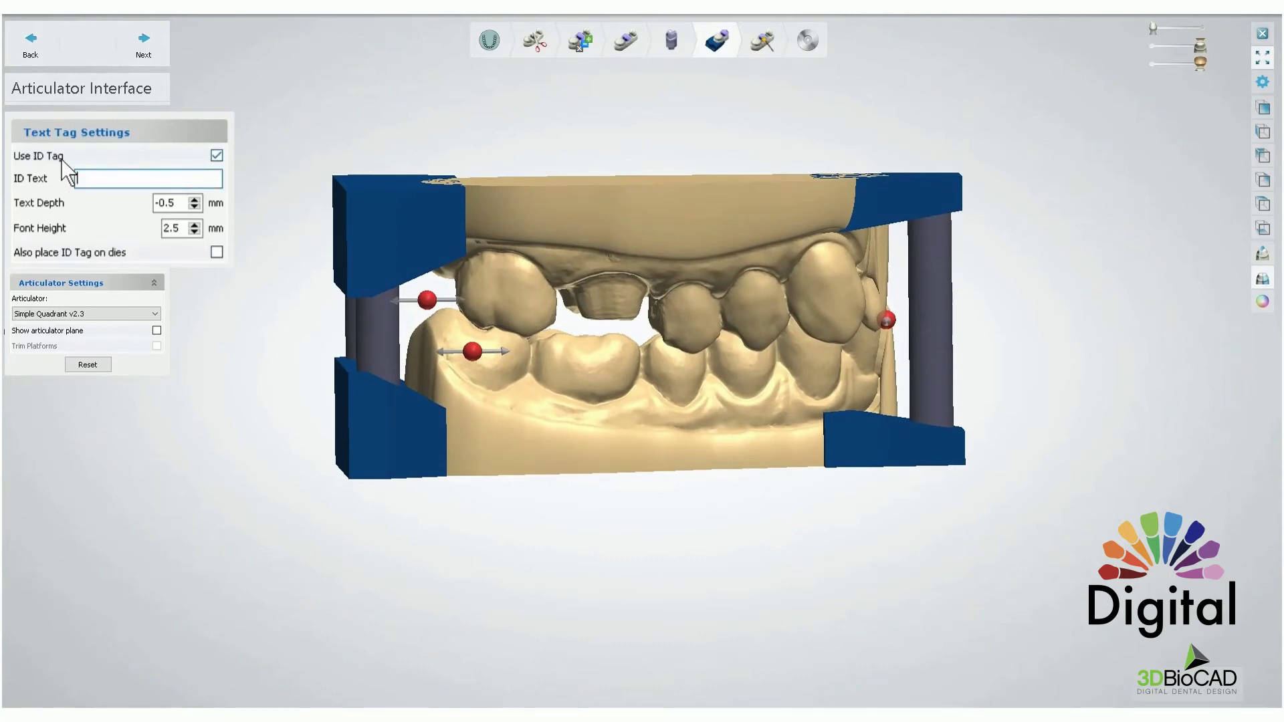
text(3DBioCAD)
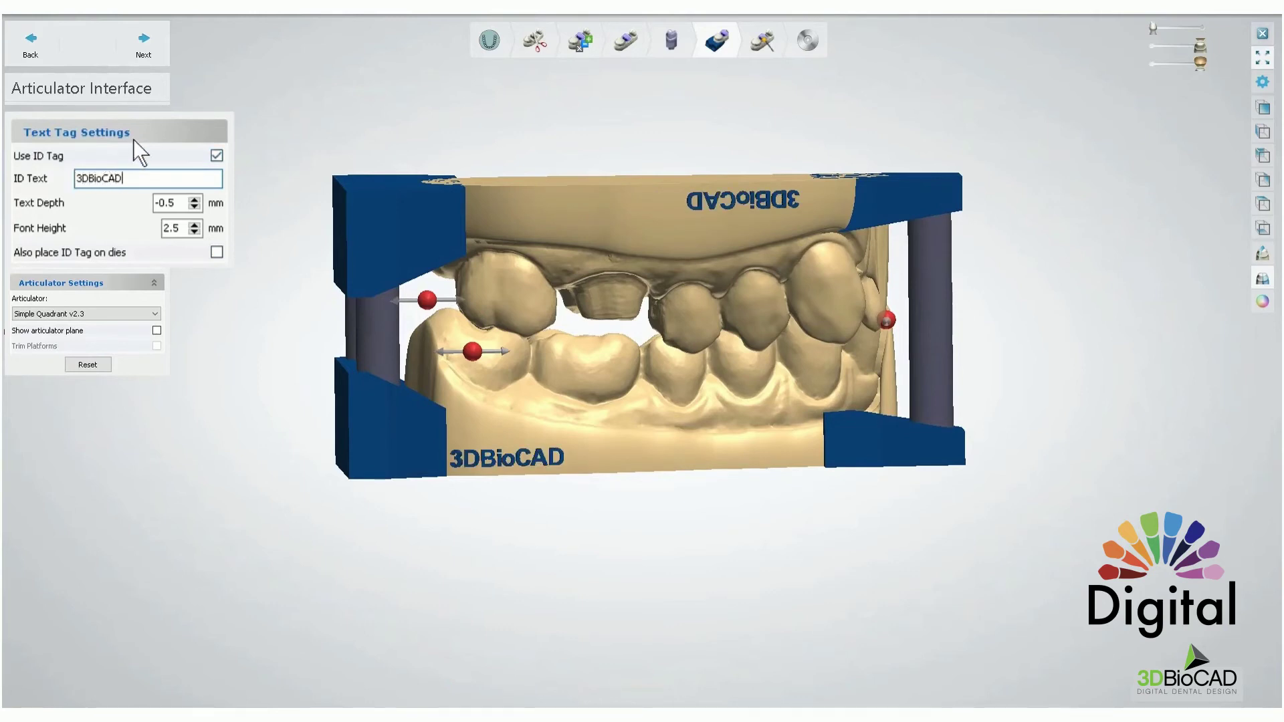
Increase the ID tag's font height to 4.0 mm.
click(199, 225)
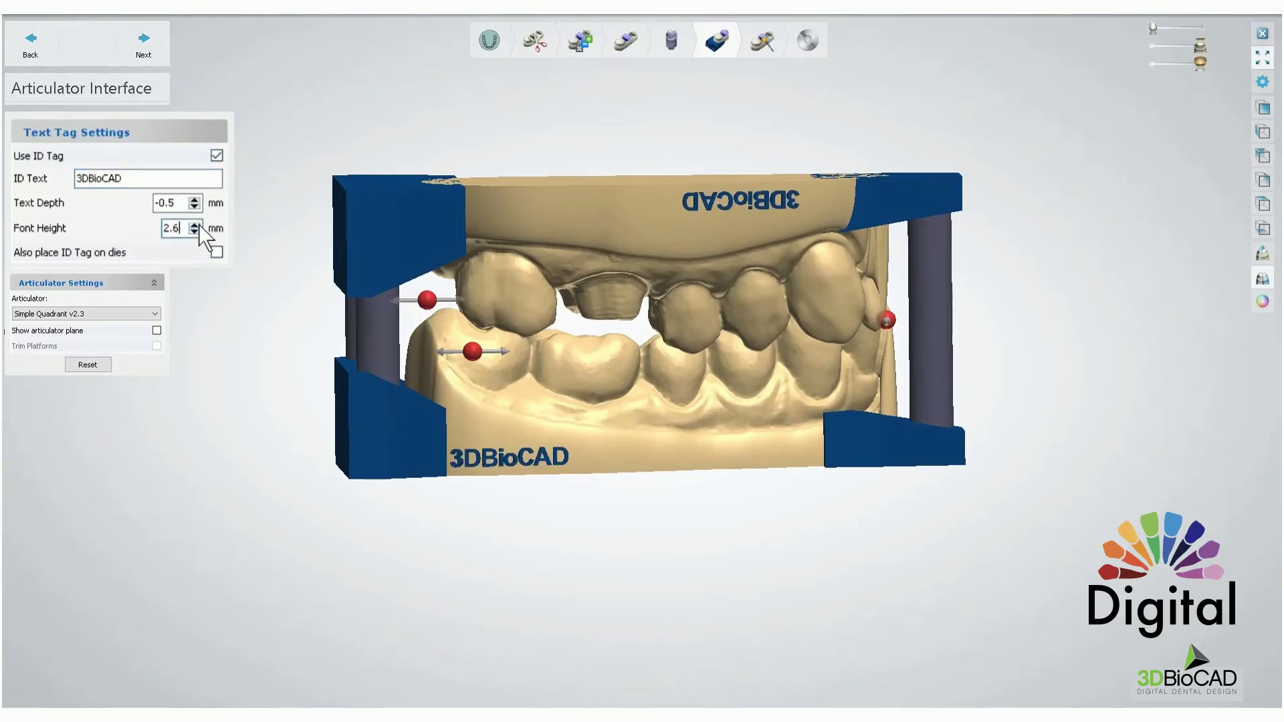
click(199, 224)
click(199, 224)
click(199, 225)
click(198, 225)
click(198, 224)
click(194, 224)
click(195, 224)
click(195, 224)
click(194, 225)
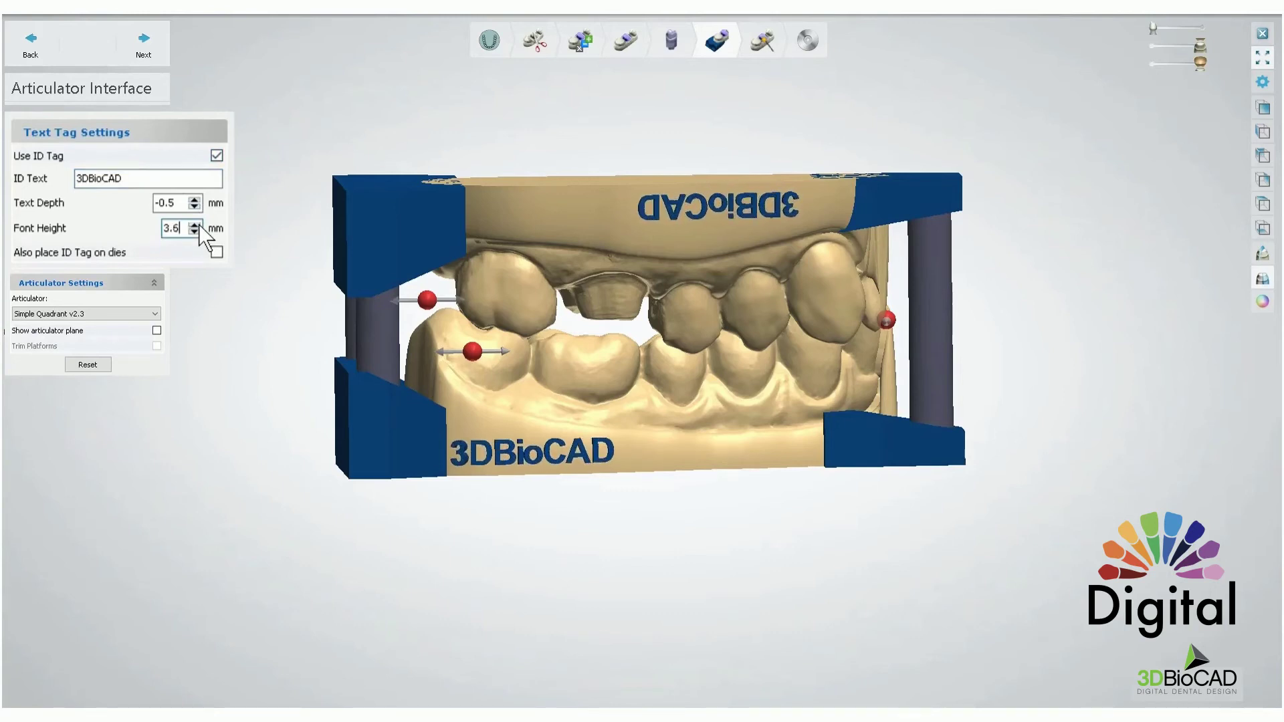
click(195, 225)
click(195, 224)
click(194, 224)
click(194, 224)
Extend the ID tag text to "3DBioCAD :)" and shift both jaws' tags closer to the middle of their bases.
click(164, 178)
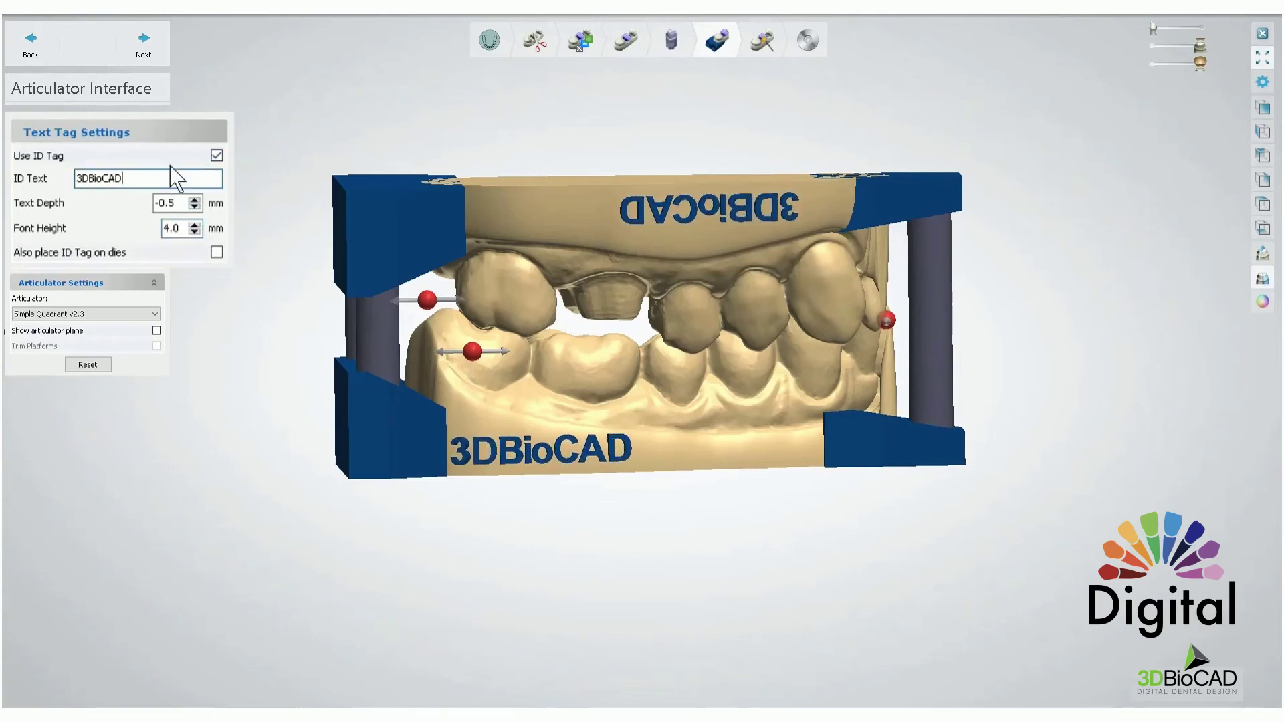
text(:))
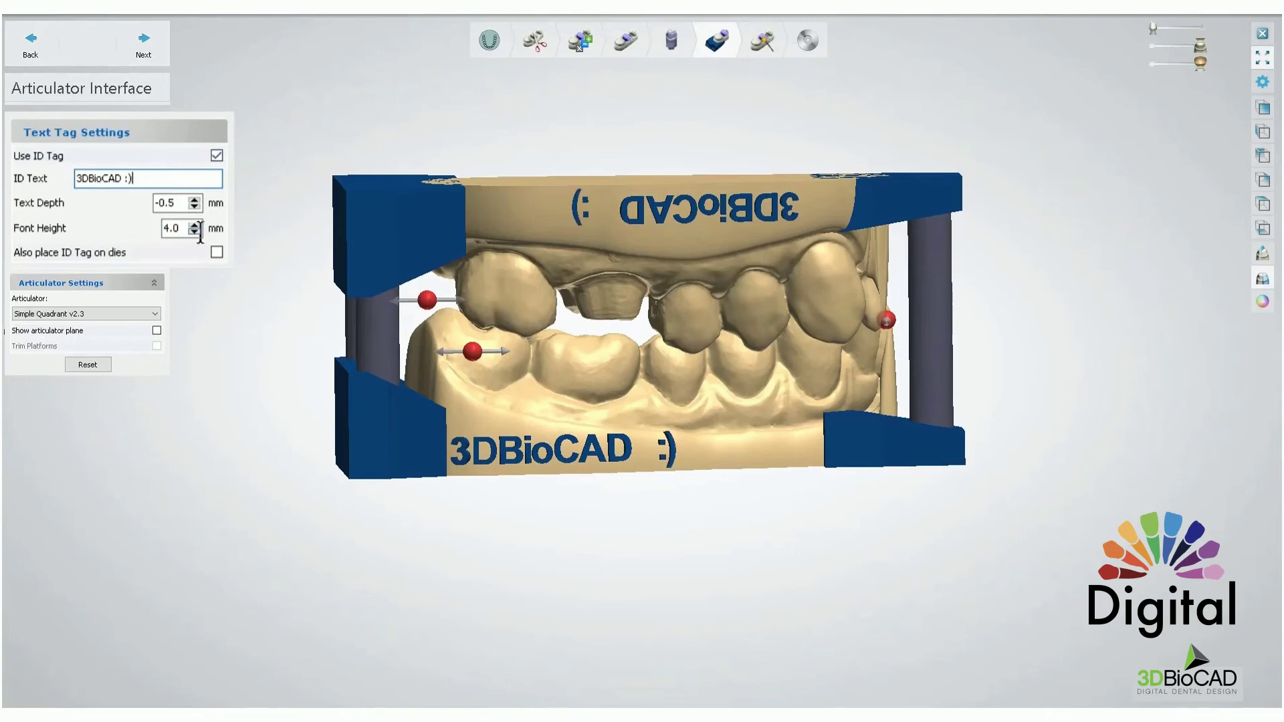
drag(531, 447, 584, 446)
drag(655, 214, 644, 218)
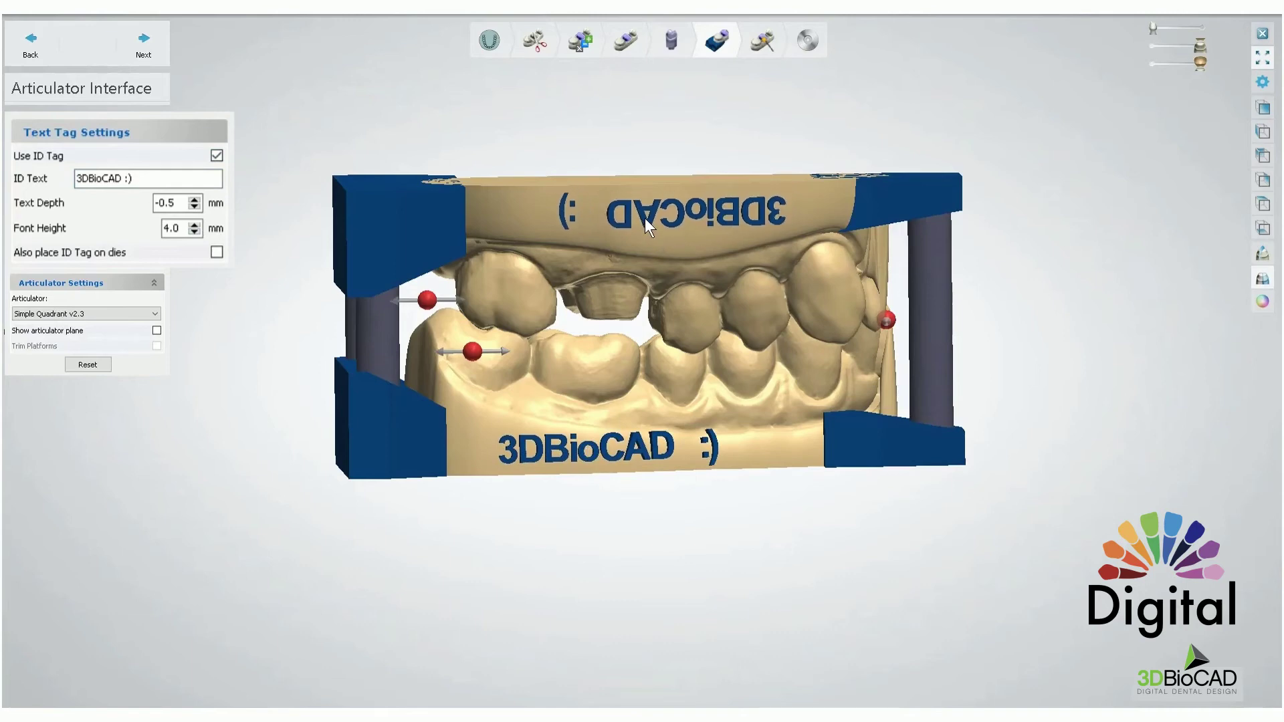
Check the tagged model on its articulator from several angles and proceed to the stage after the Articulator Interface.
scroll(646, 225, down, 3)
right_drag(647, 232, 823, 295)
drag(189, 279, 189, 286)
drag(461, 312, 453, 324)
right_drag(454, 325, 543, 399)
right_drag(496, 315, 691, 264)
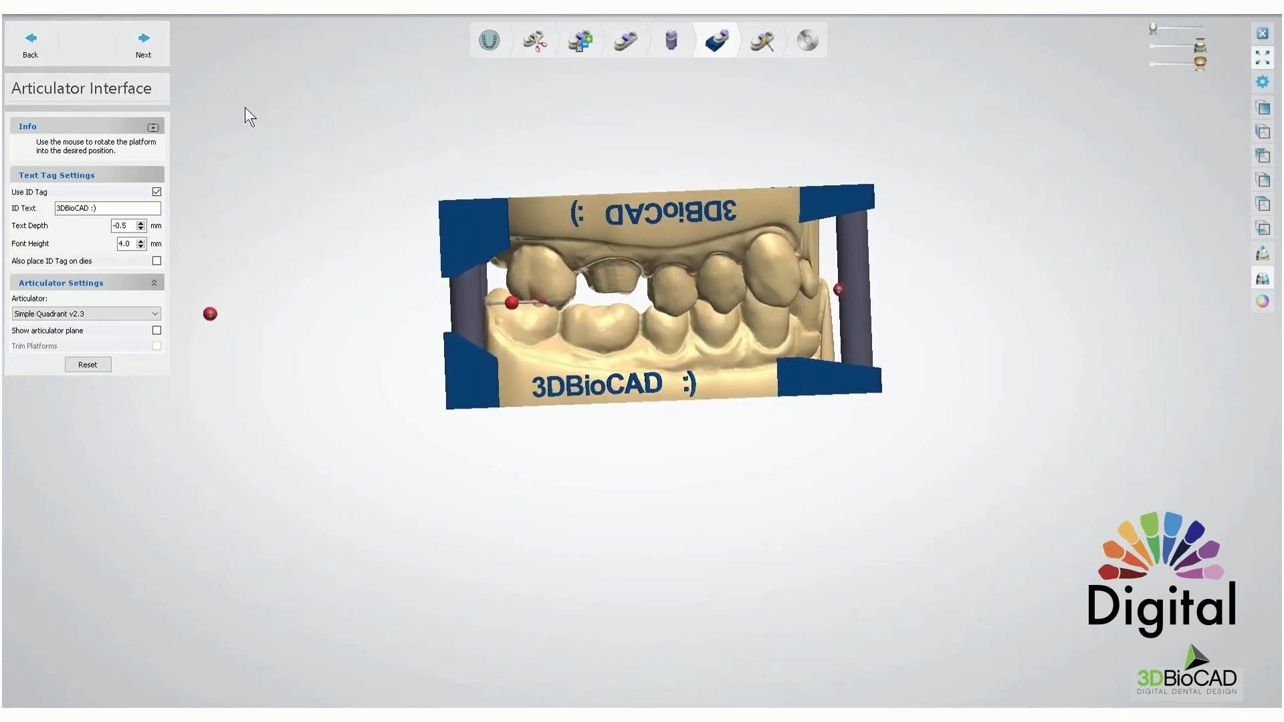
click(150, 43)
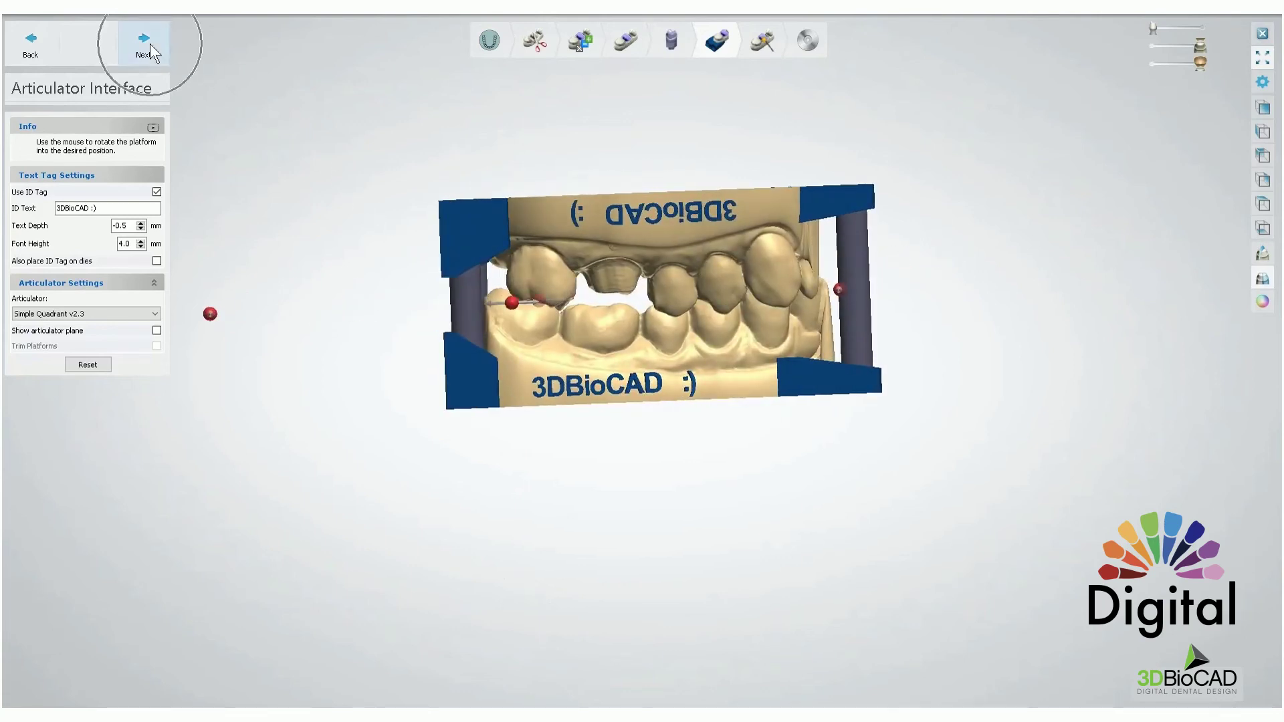
Inspect the model from both sides in Finalize Model Design without sculpting, and continue to save all models.
click(150, 43)
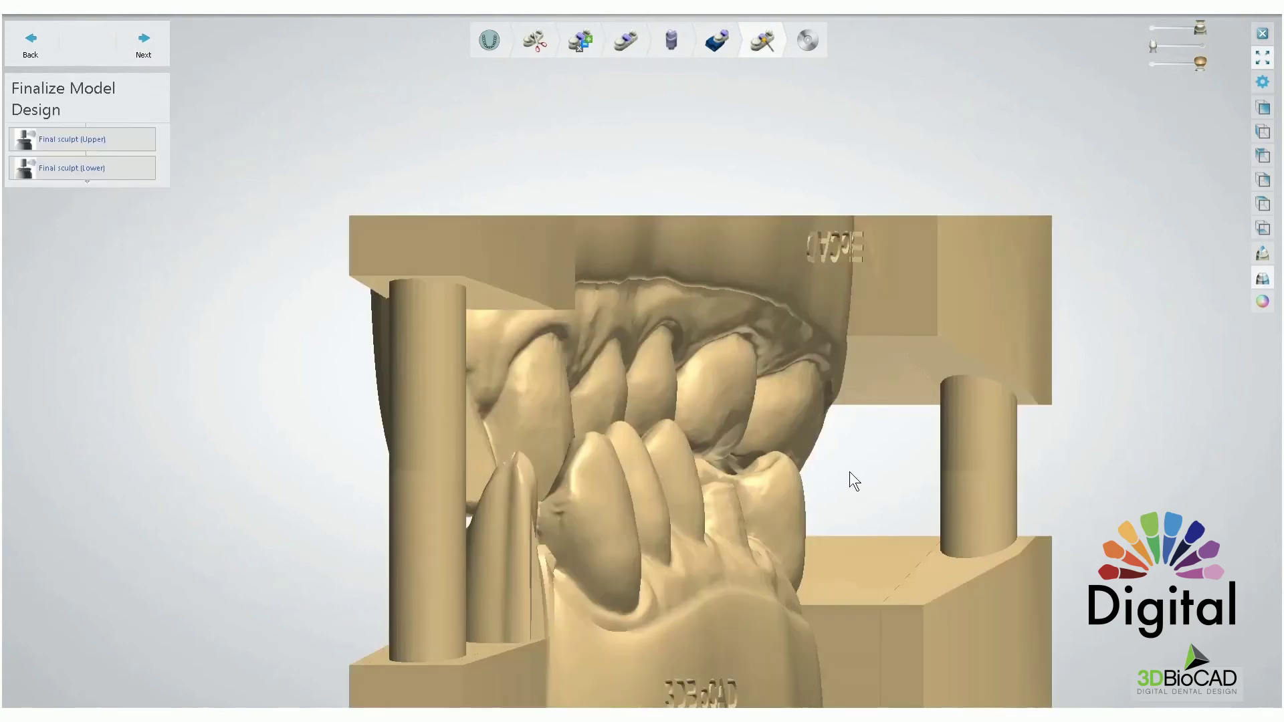
scroll(849, 471, down, 2)
middle_drag(852, 477, 835, 385)
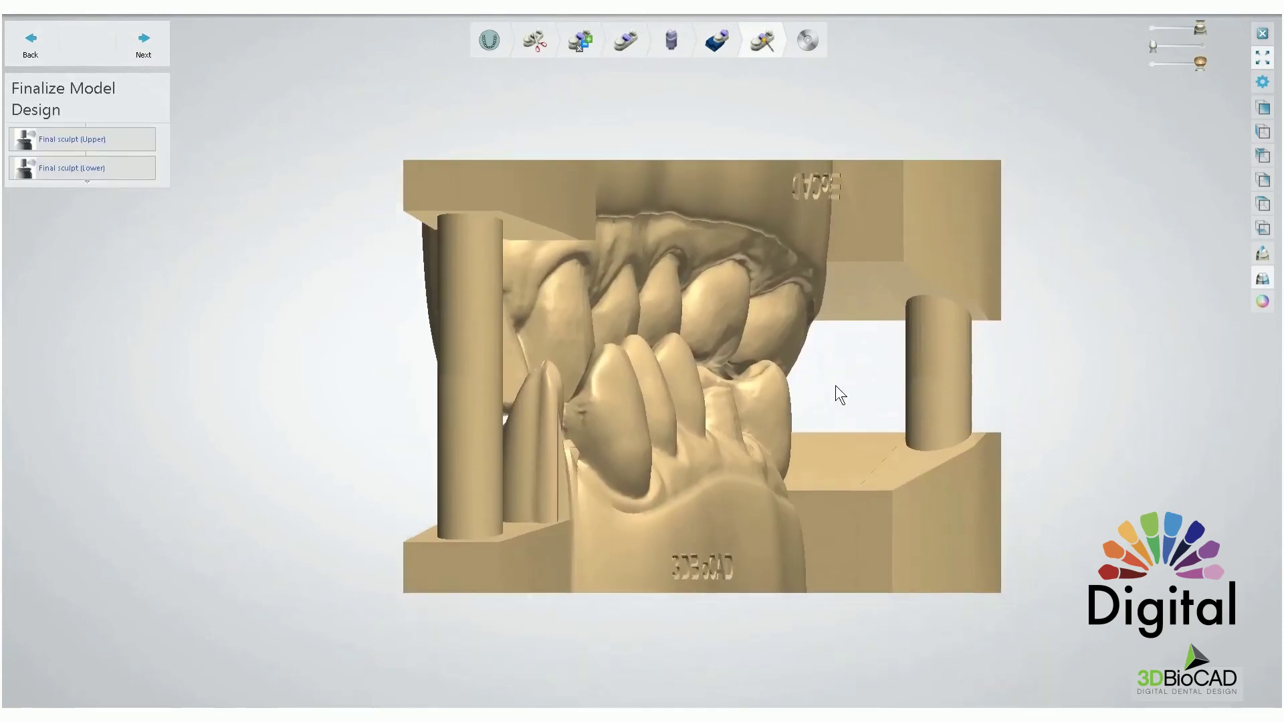
right_drag(840, 387, 716, 384)
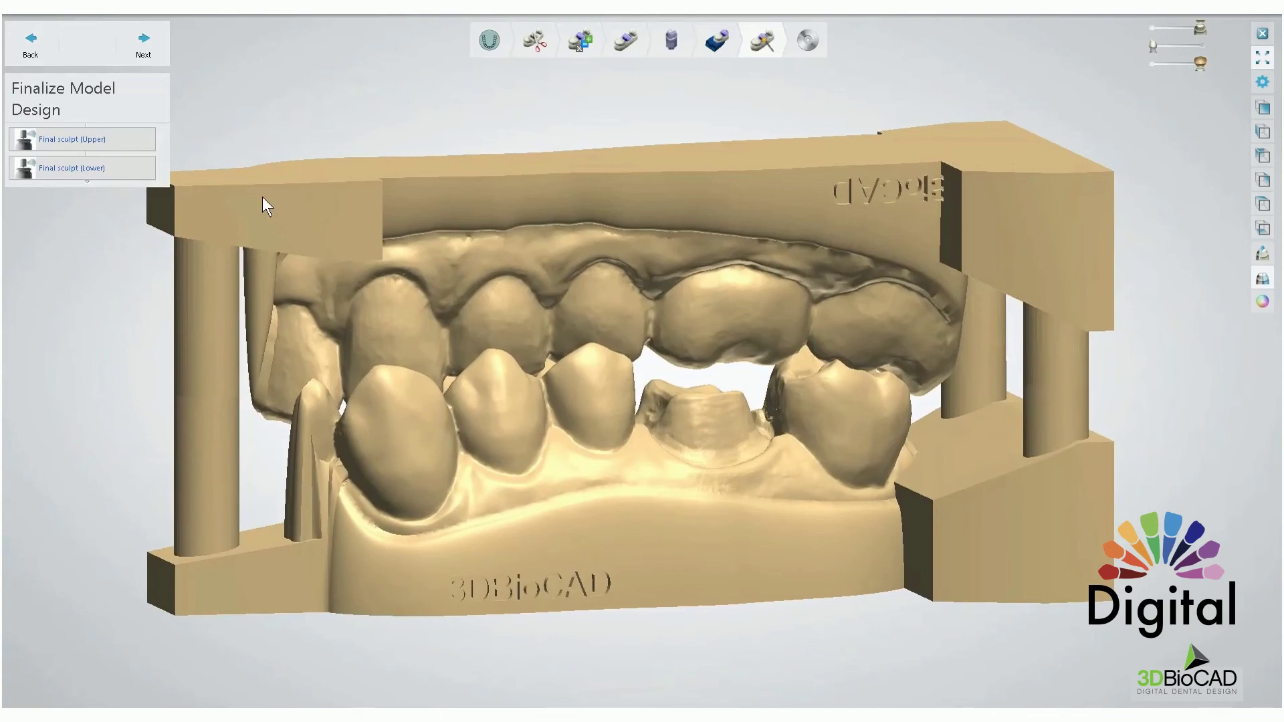
right_drag(551, 380, 555, 406)
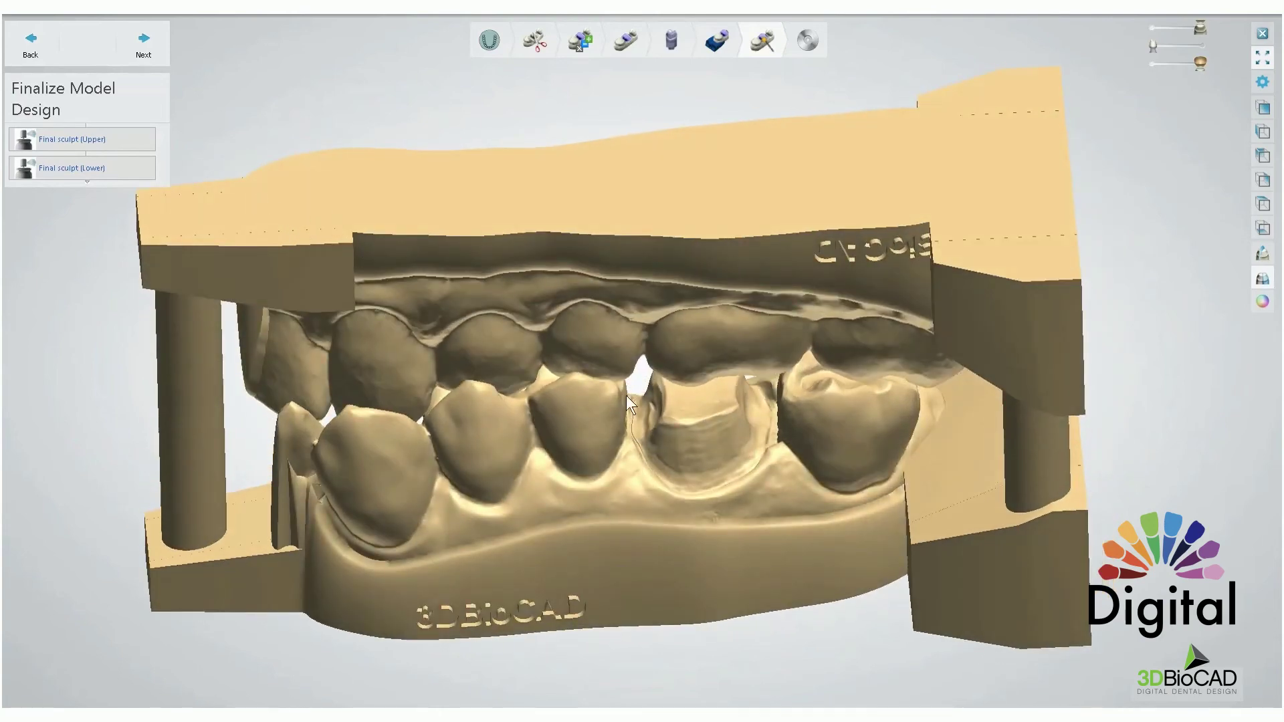
right_drag(882, 195, 500, 509)
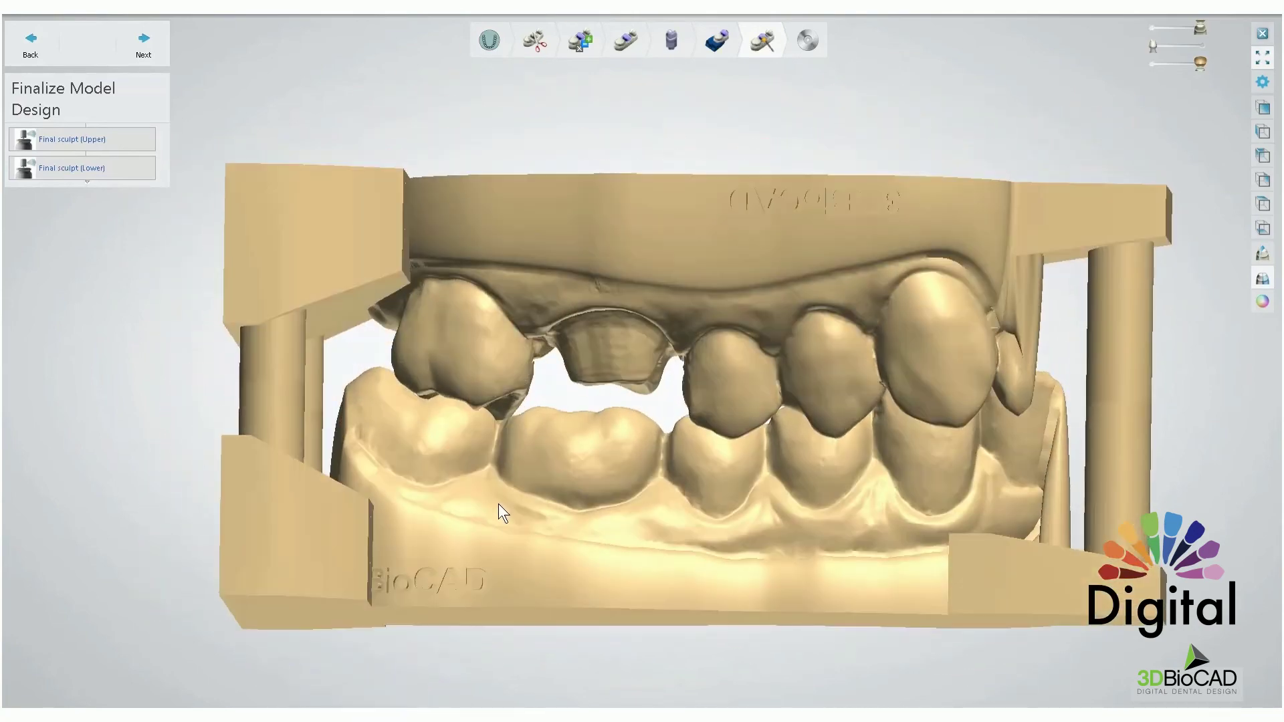
click(153, 42)
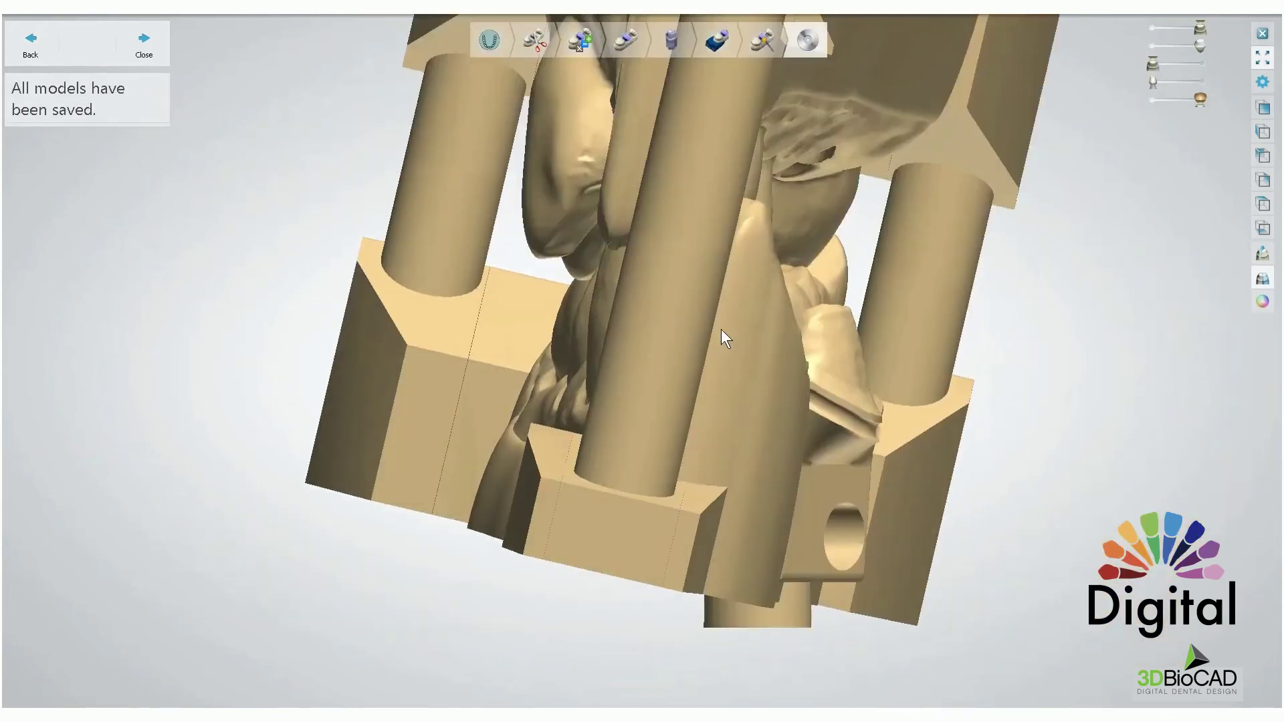
Show the crown on its die in the saved articulated model and examine the fit from the side.
right_drag(746, 340, 769, 439)
drag(1151, 80, 1207, 77)
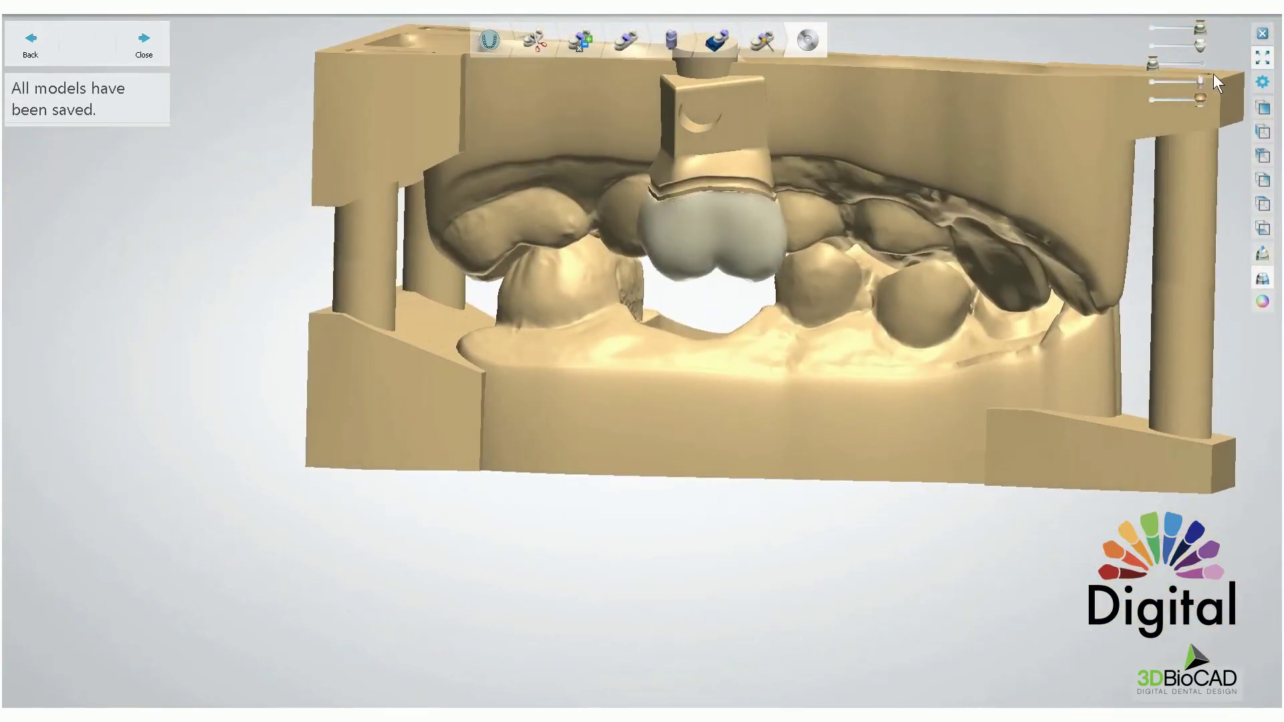
right_drag(1033, 231, 1090, 175)
Hide the crown, die and sectioned jaw to examine the antagonist model on its own.
drag(1201, 82, 1152, 82)
drag(1200, 45, 1157, 28)
right_drag(992, 219, 819, 294)
scroll(820, 294, down, 3)
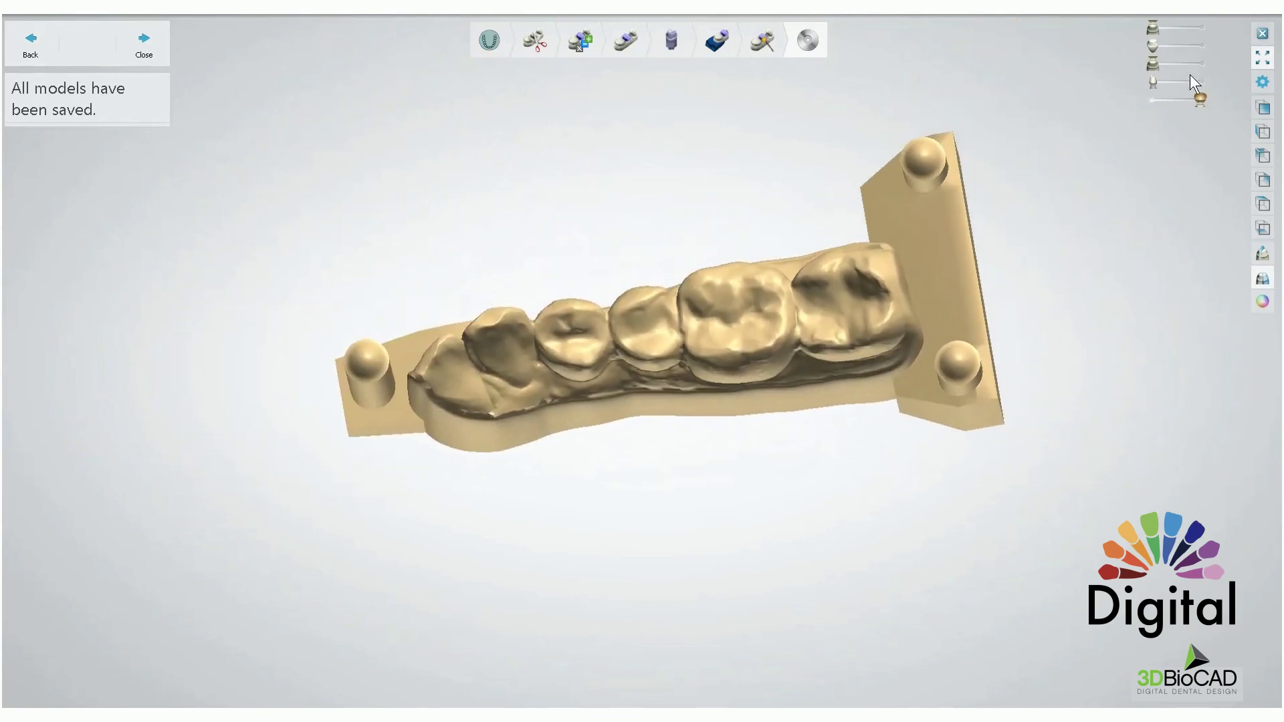
Hide the antagonist model and show only the die to examine its margin, body and base from several angles.
drag(1196, 99, 1209, 60)
mouse_move(1076, 150)
right_down()
mouse_move(1061, 211)
mouse_move(1050, 94)
mouse_move(1063, 142)
right_up()
click(1150, 64)
drag(1151, 47, 1207, 43)
right_drag(825, 379, 839, 326)
middle_drag(840, 326, 836, 403)
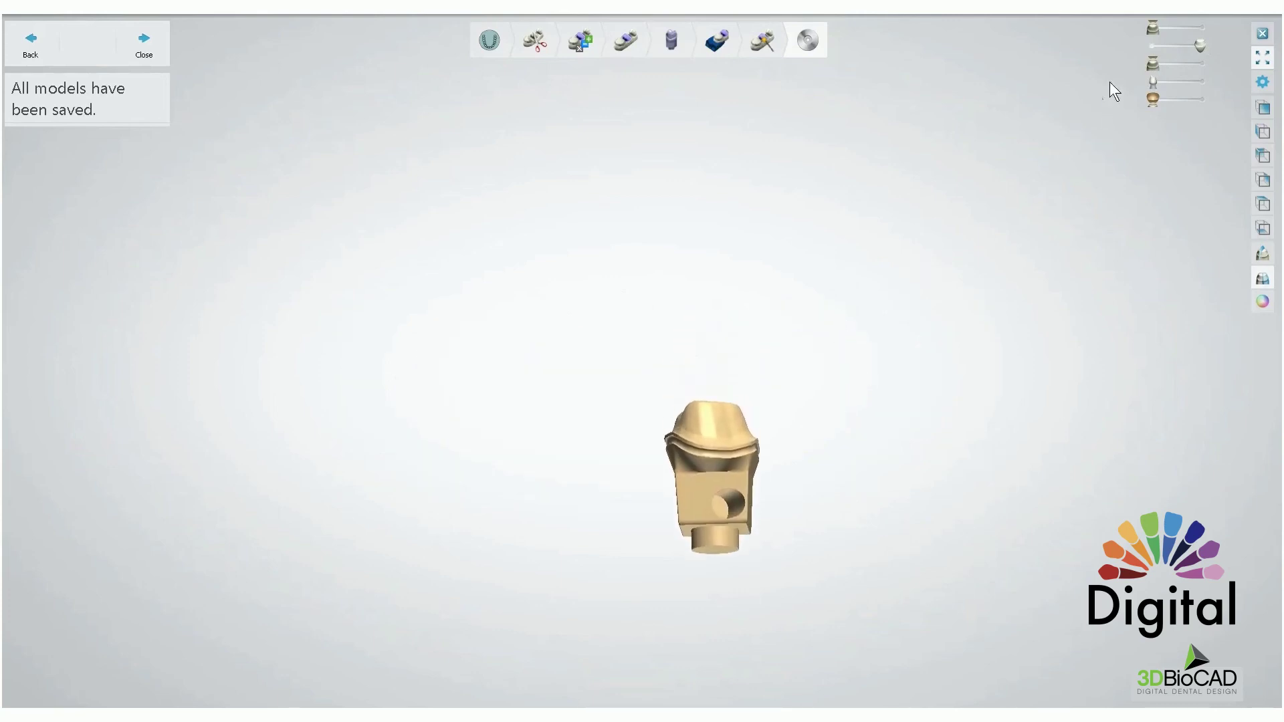
Hide the die and show only the sectioned jaw model to examine its die socket and side hole.
click(1151, 44)
drag(1151, 29, 1200, 28)
right_drag(1069, 201, 913, 288)
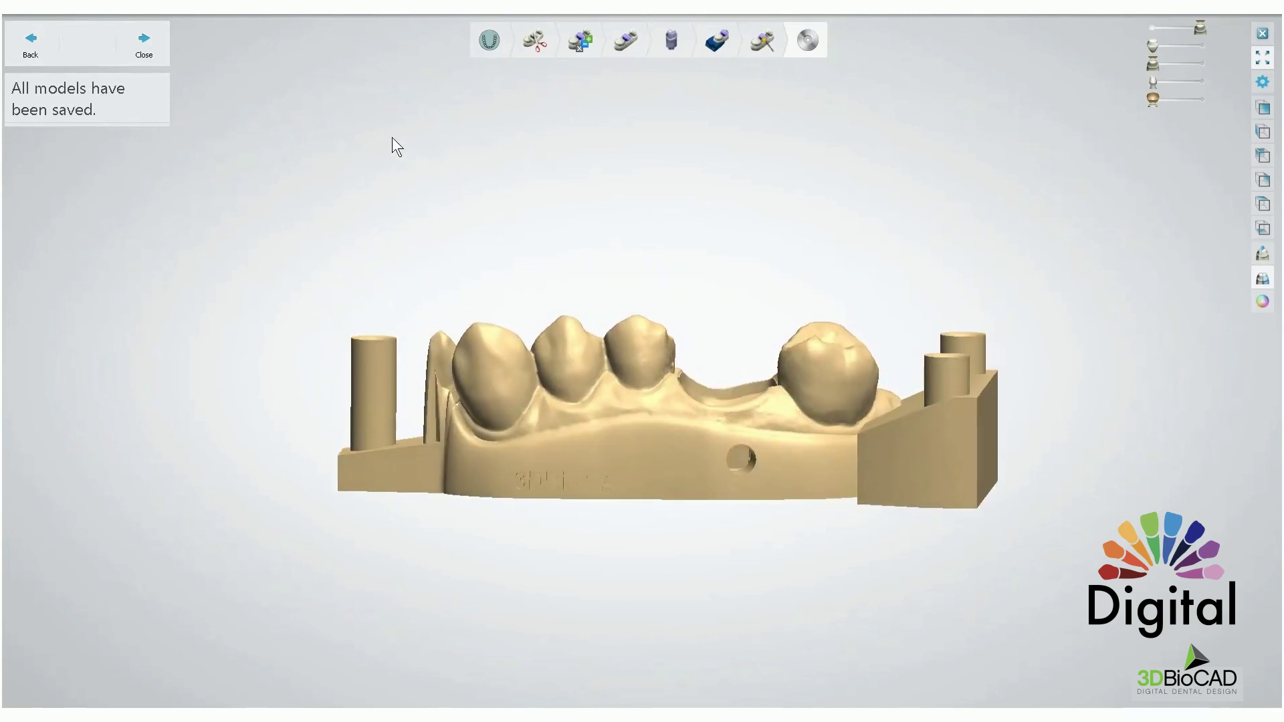
Close the finished model design and the Task Manager window to return to the order list in 3Shape Dental Manager.
click(150, 46)
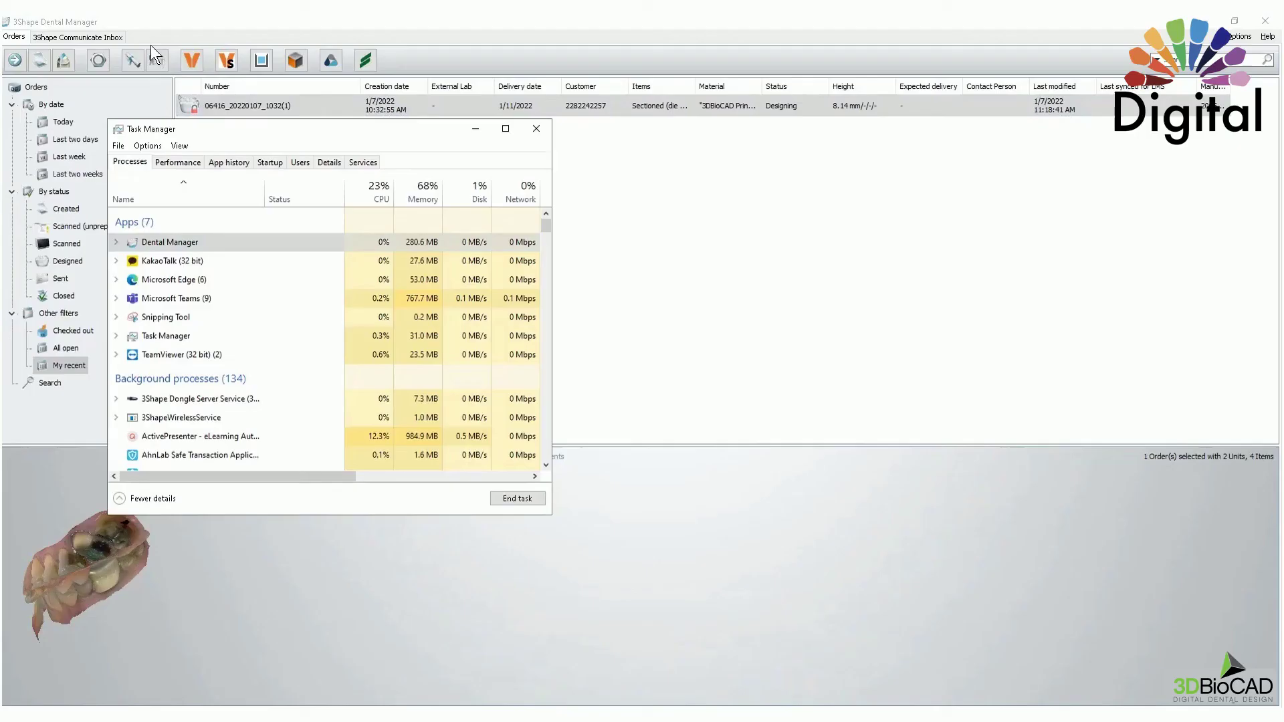
click(546, 128)
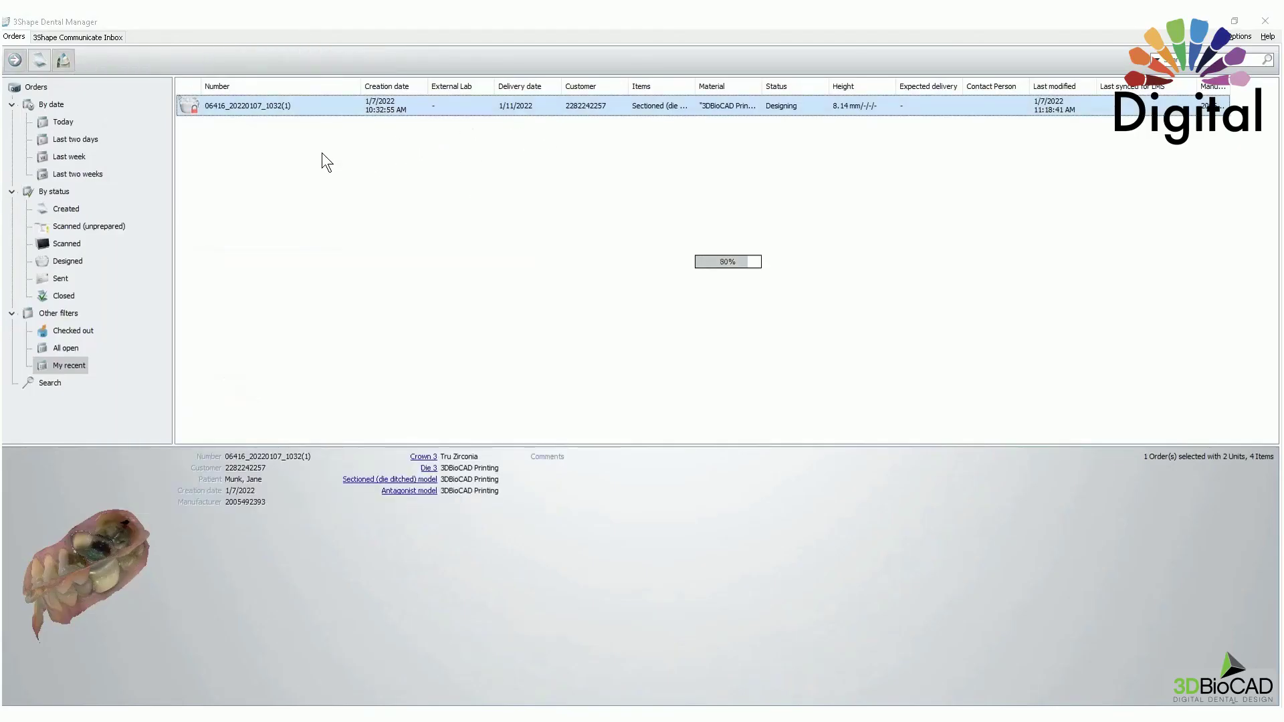
click(639, 386)
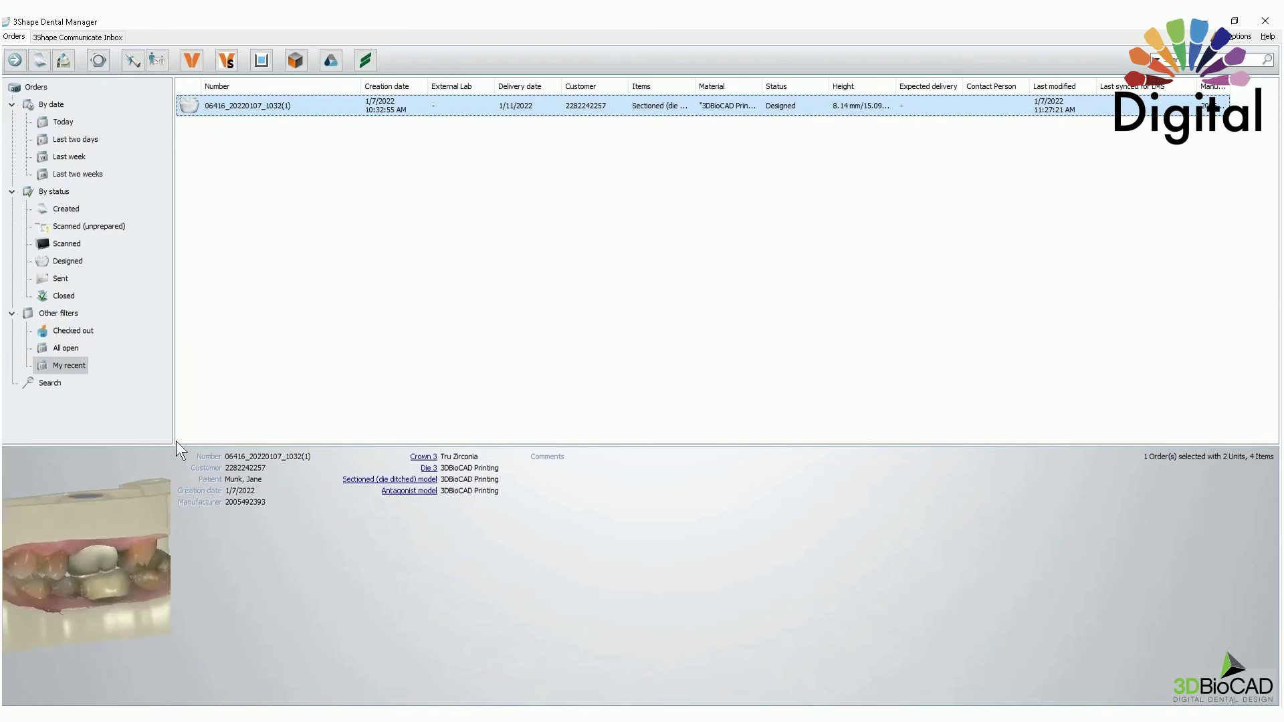
Widen the order's 3D preview area and rotate the completed model to view it from the side.
drag(174, 437, 455, 437)
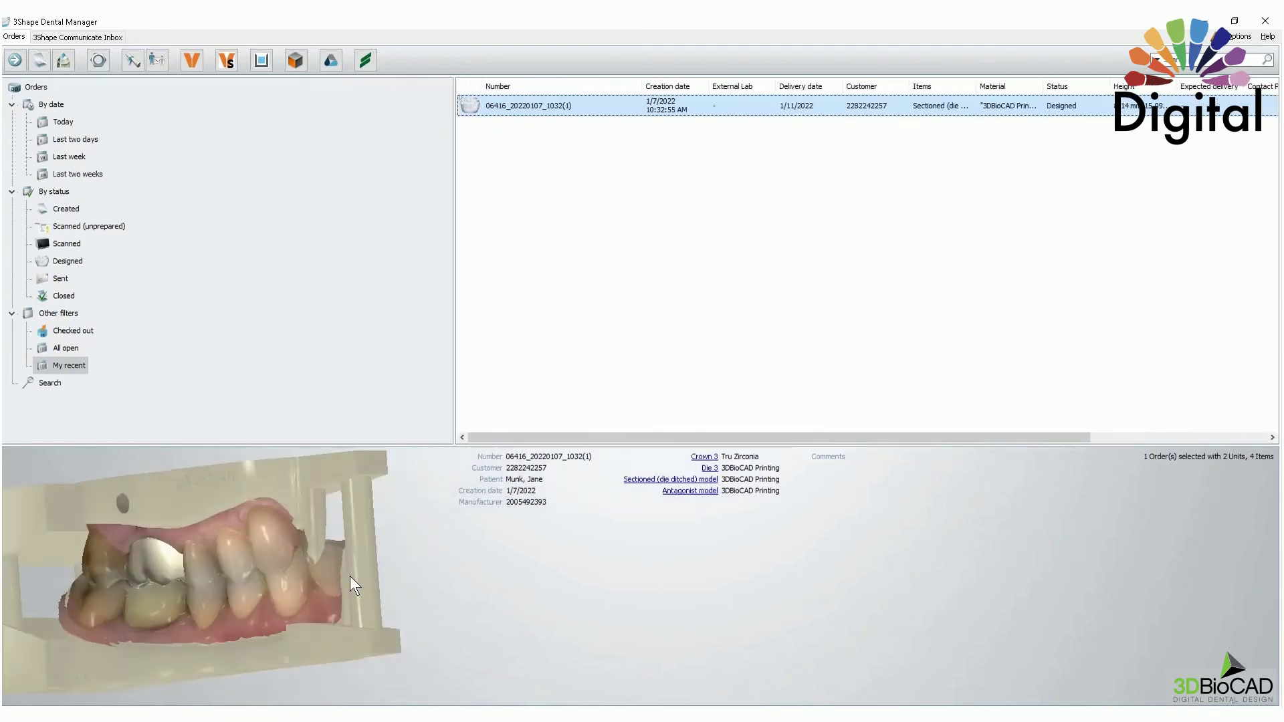
mouse_move(264, 549)
right_down()
mouse_move(279, 624)
mouse_move(284, 551)
right_up()
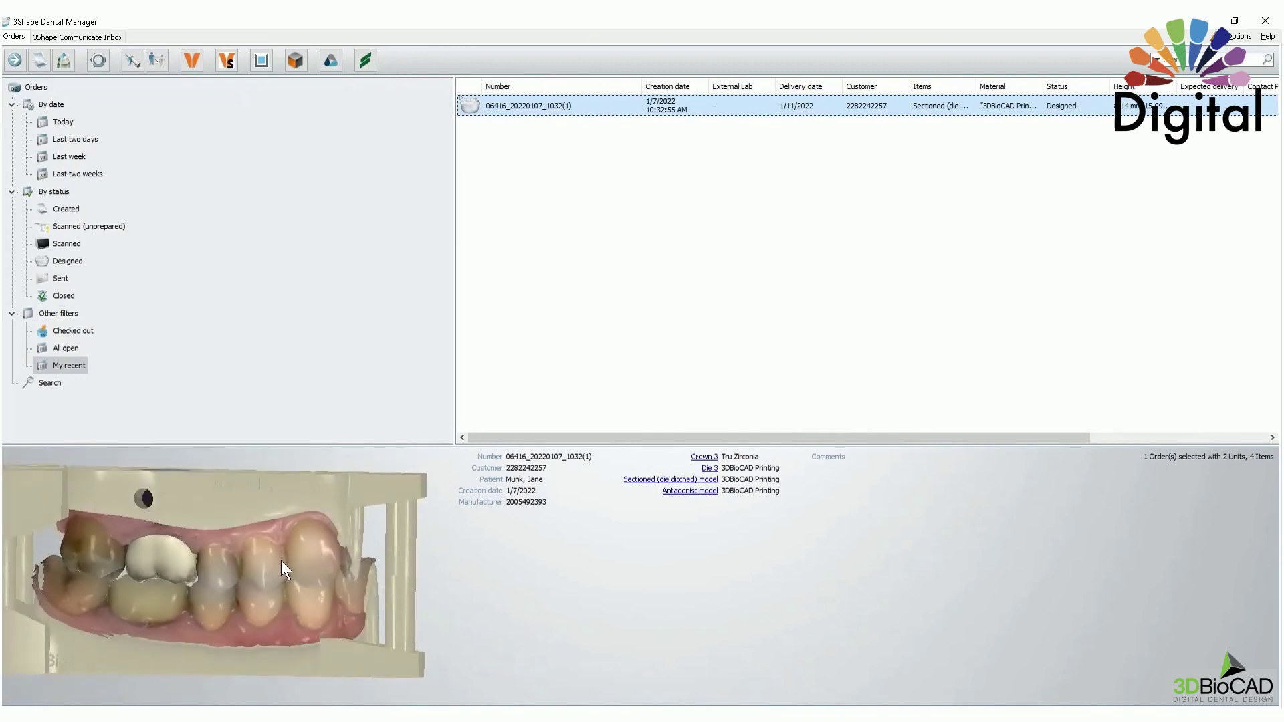